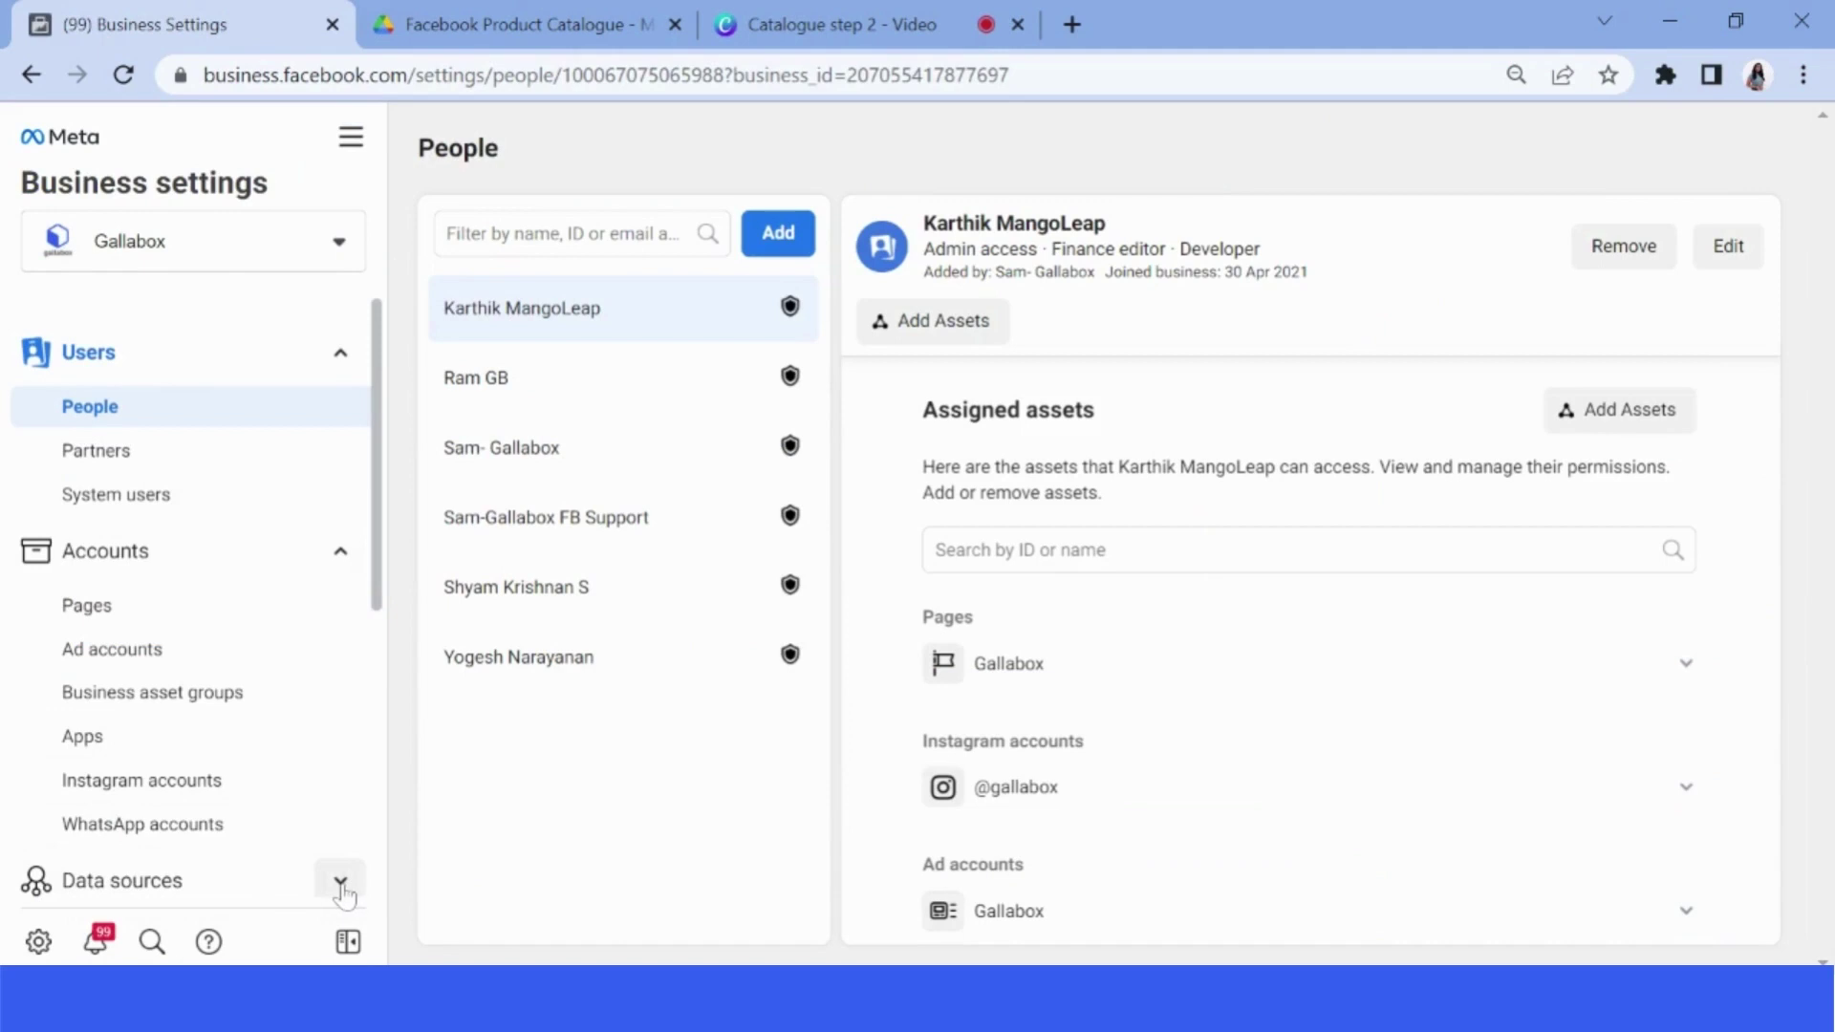
# - Create a new product catalogue named 'Plans - GB' under Data sources > Catalogues
pyautogui.click(341, 882)
pyautogui.scroll(-1, 313, 751)
pyautogui.scroll(-3, 314, 751)
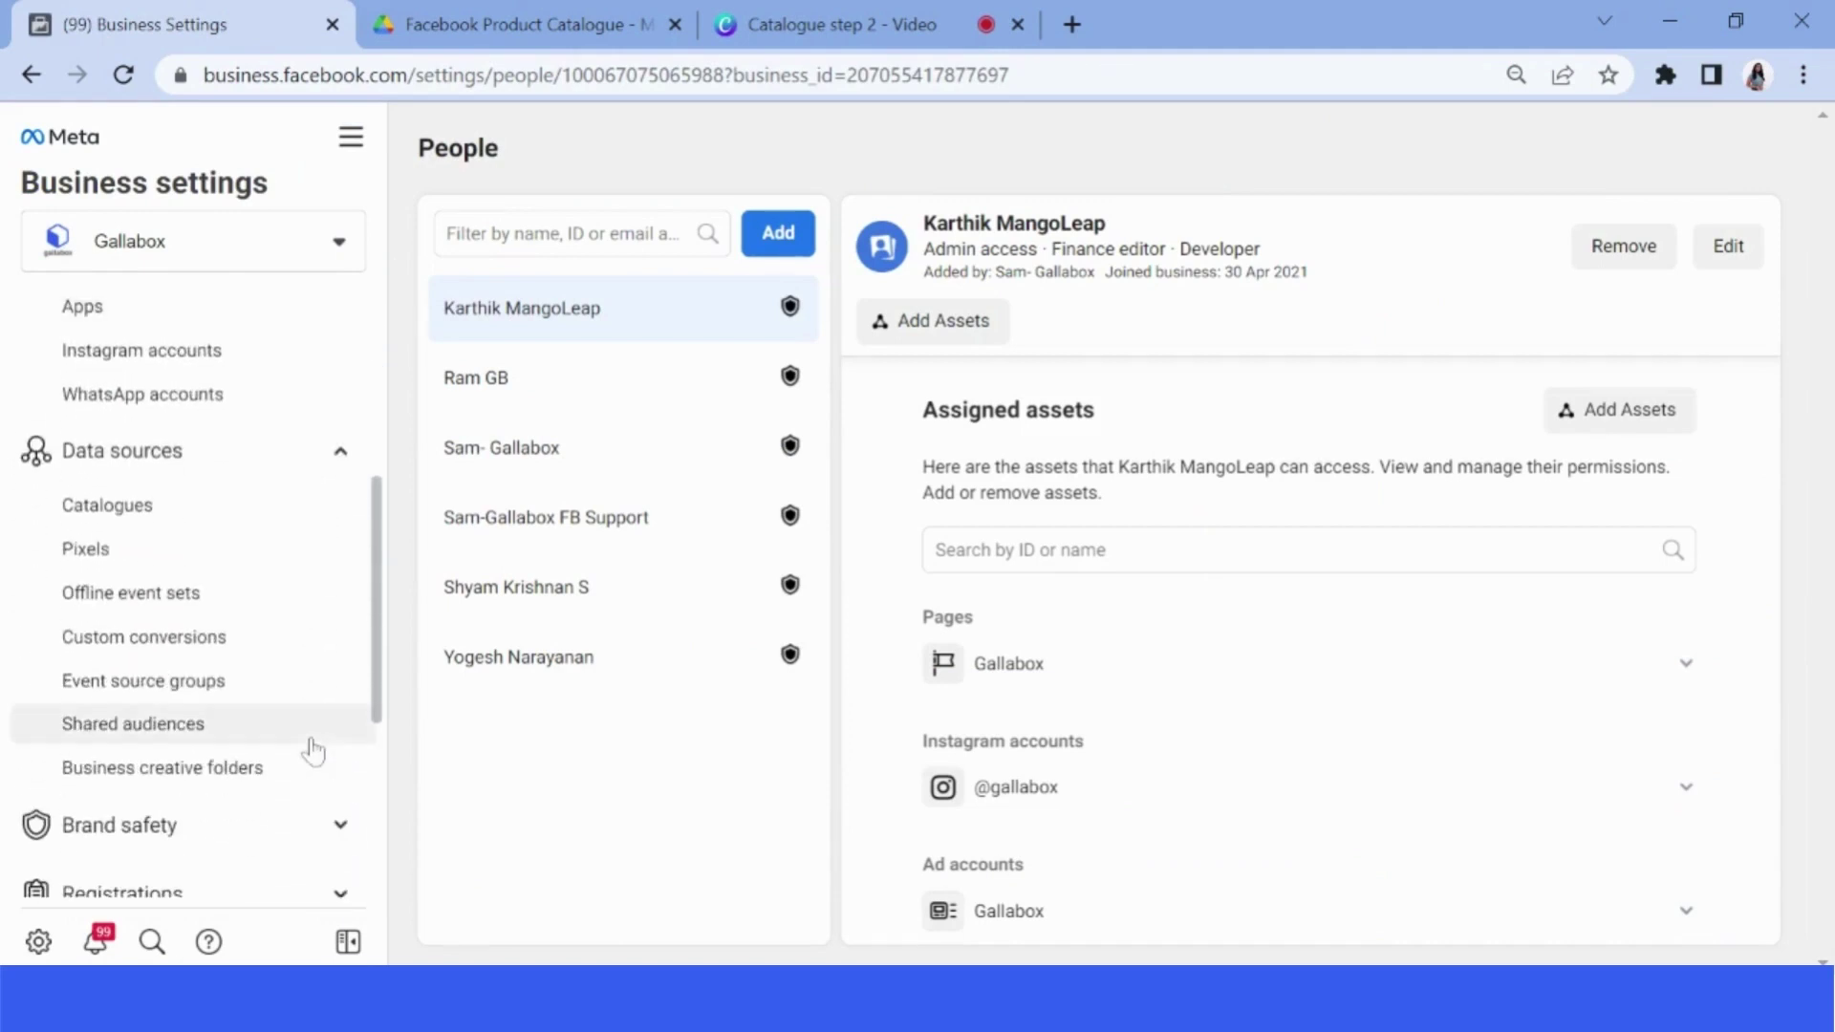
pyautogui.click(216, 505)
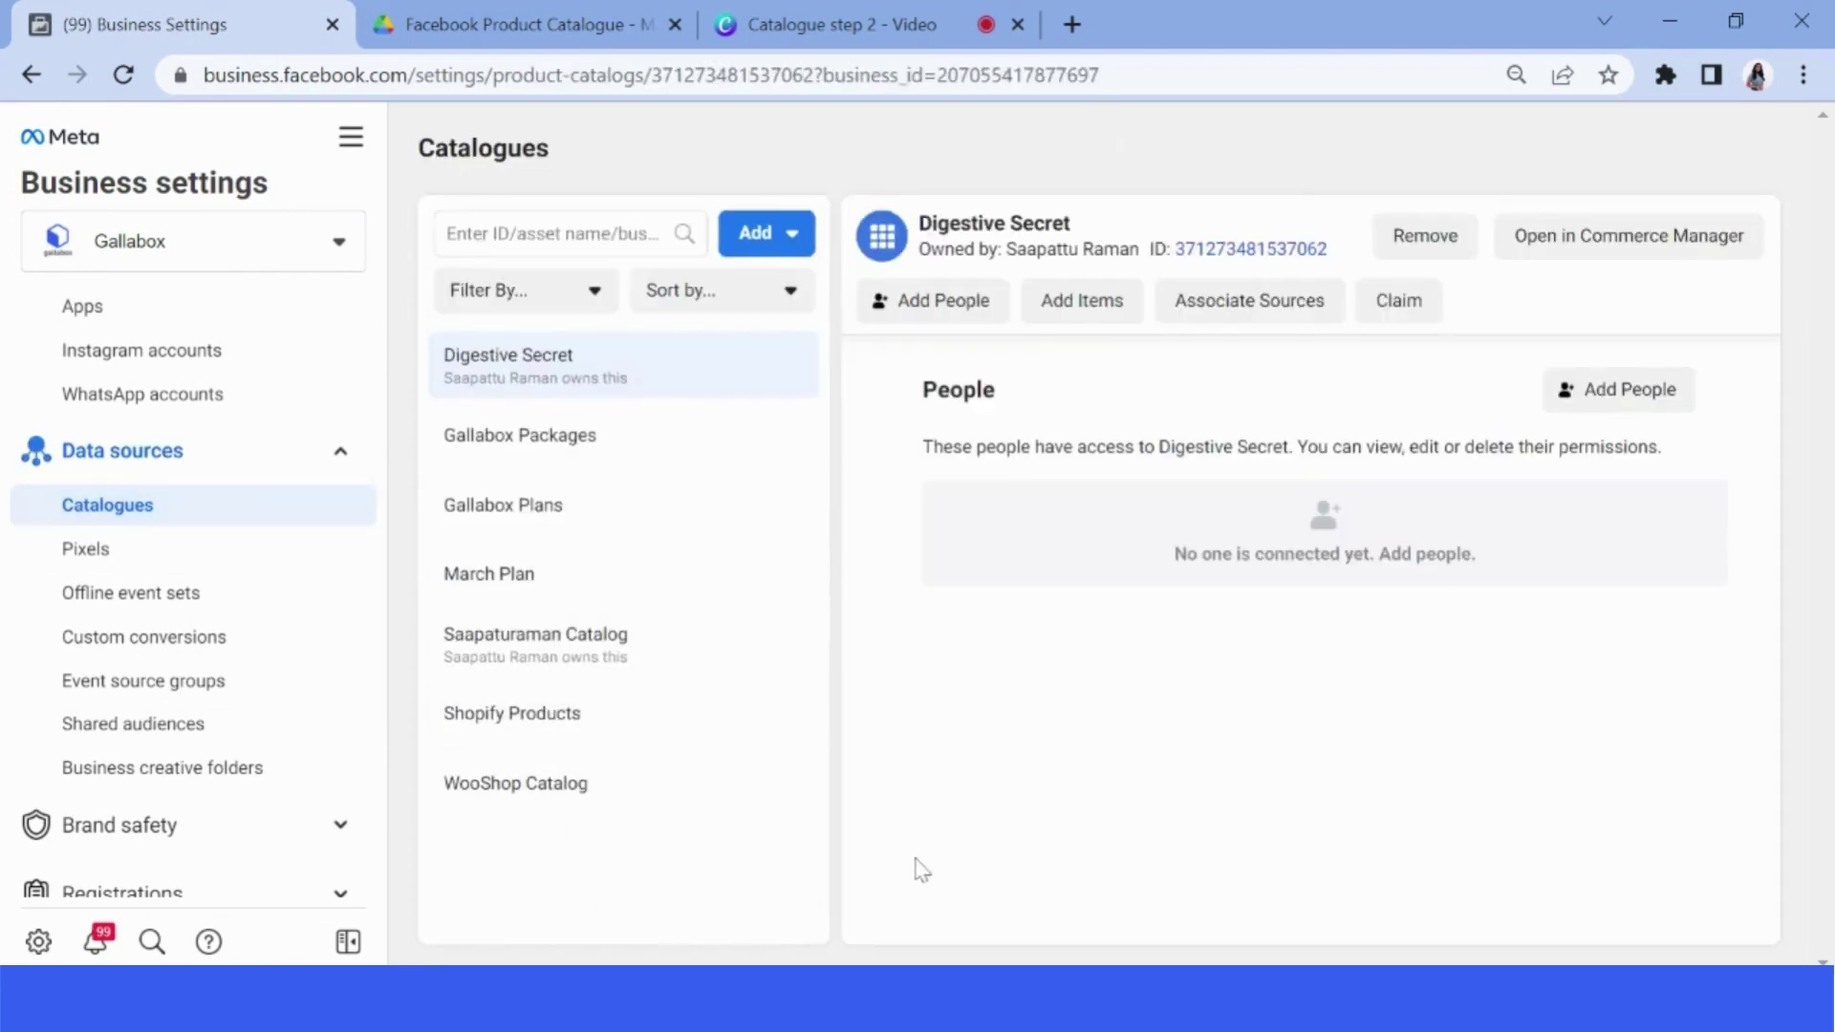
pyautogui.click(789, 239)
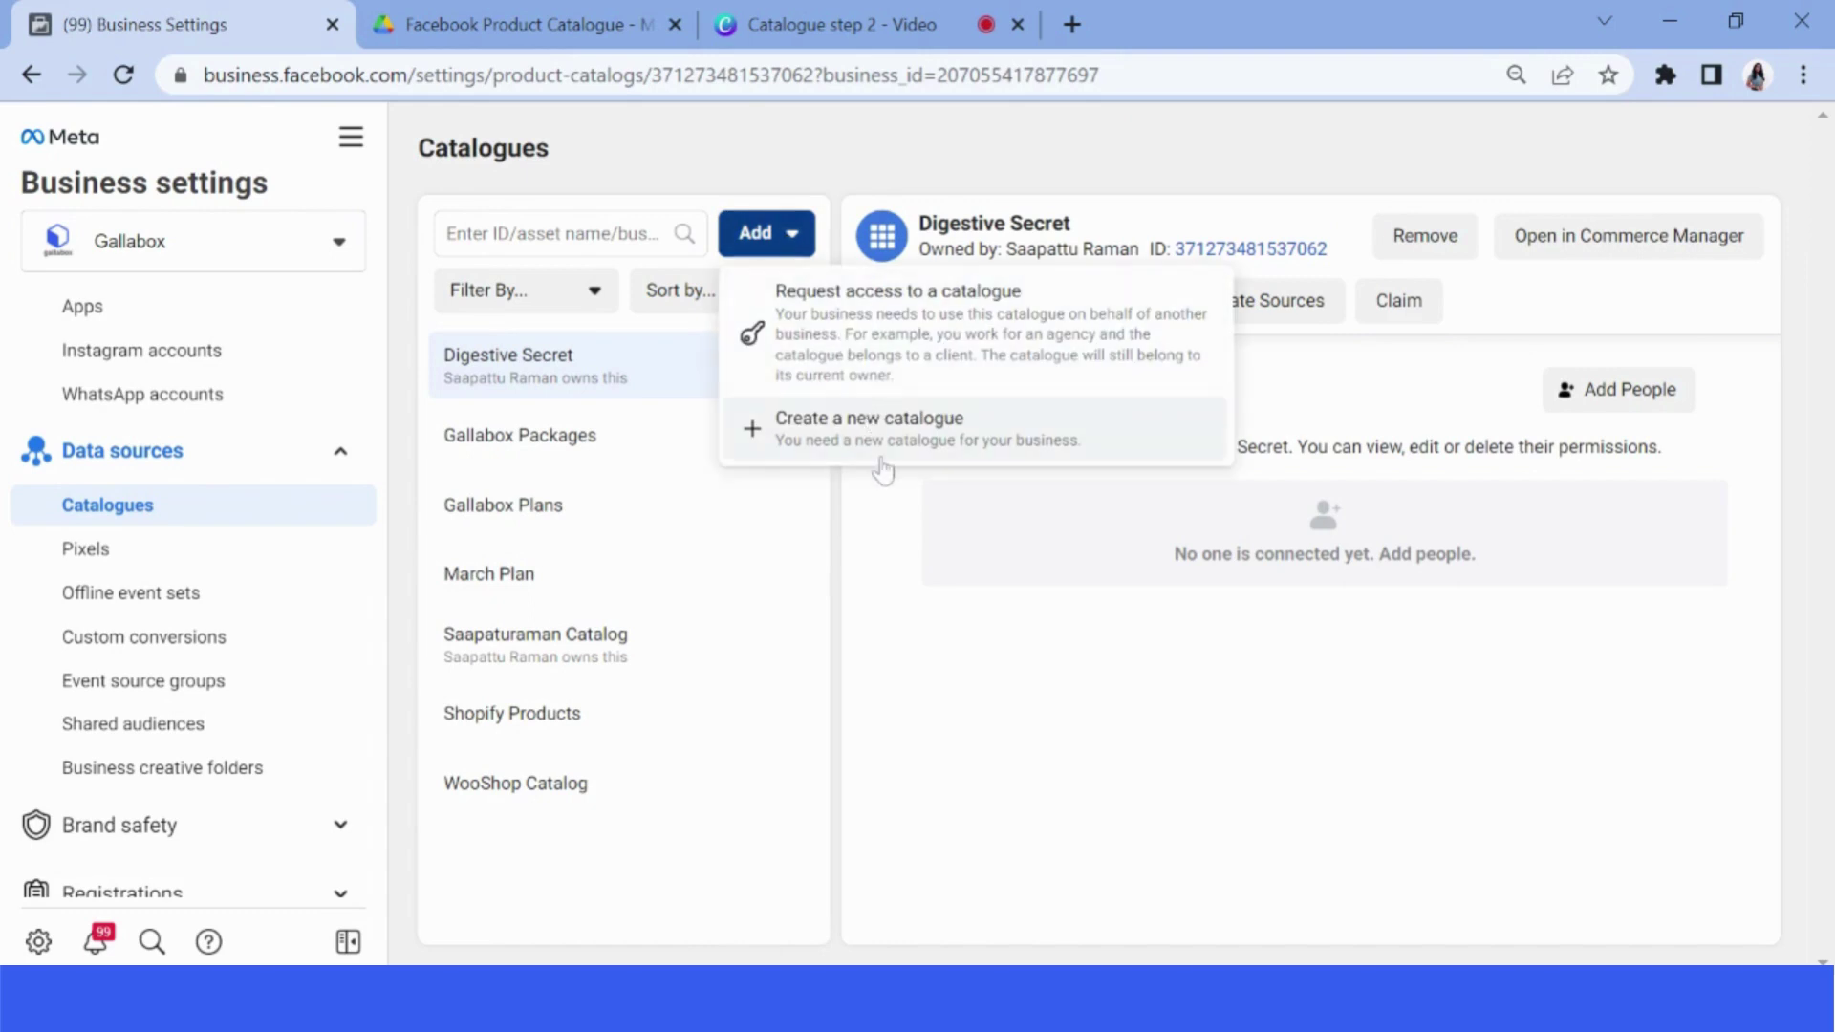
pyautogui.click(870, 427)
pyautogui.write('Plan')
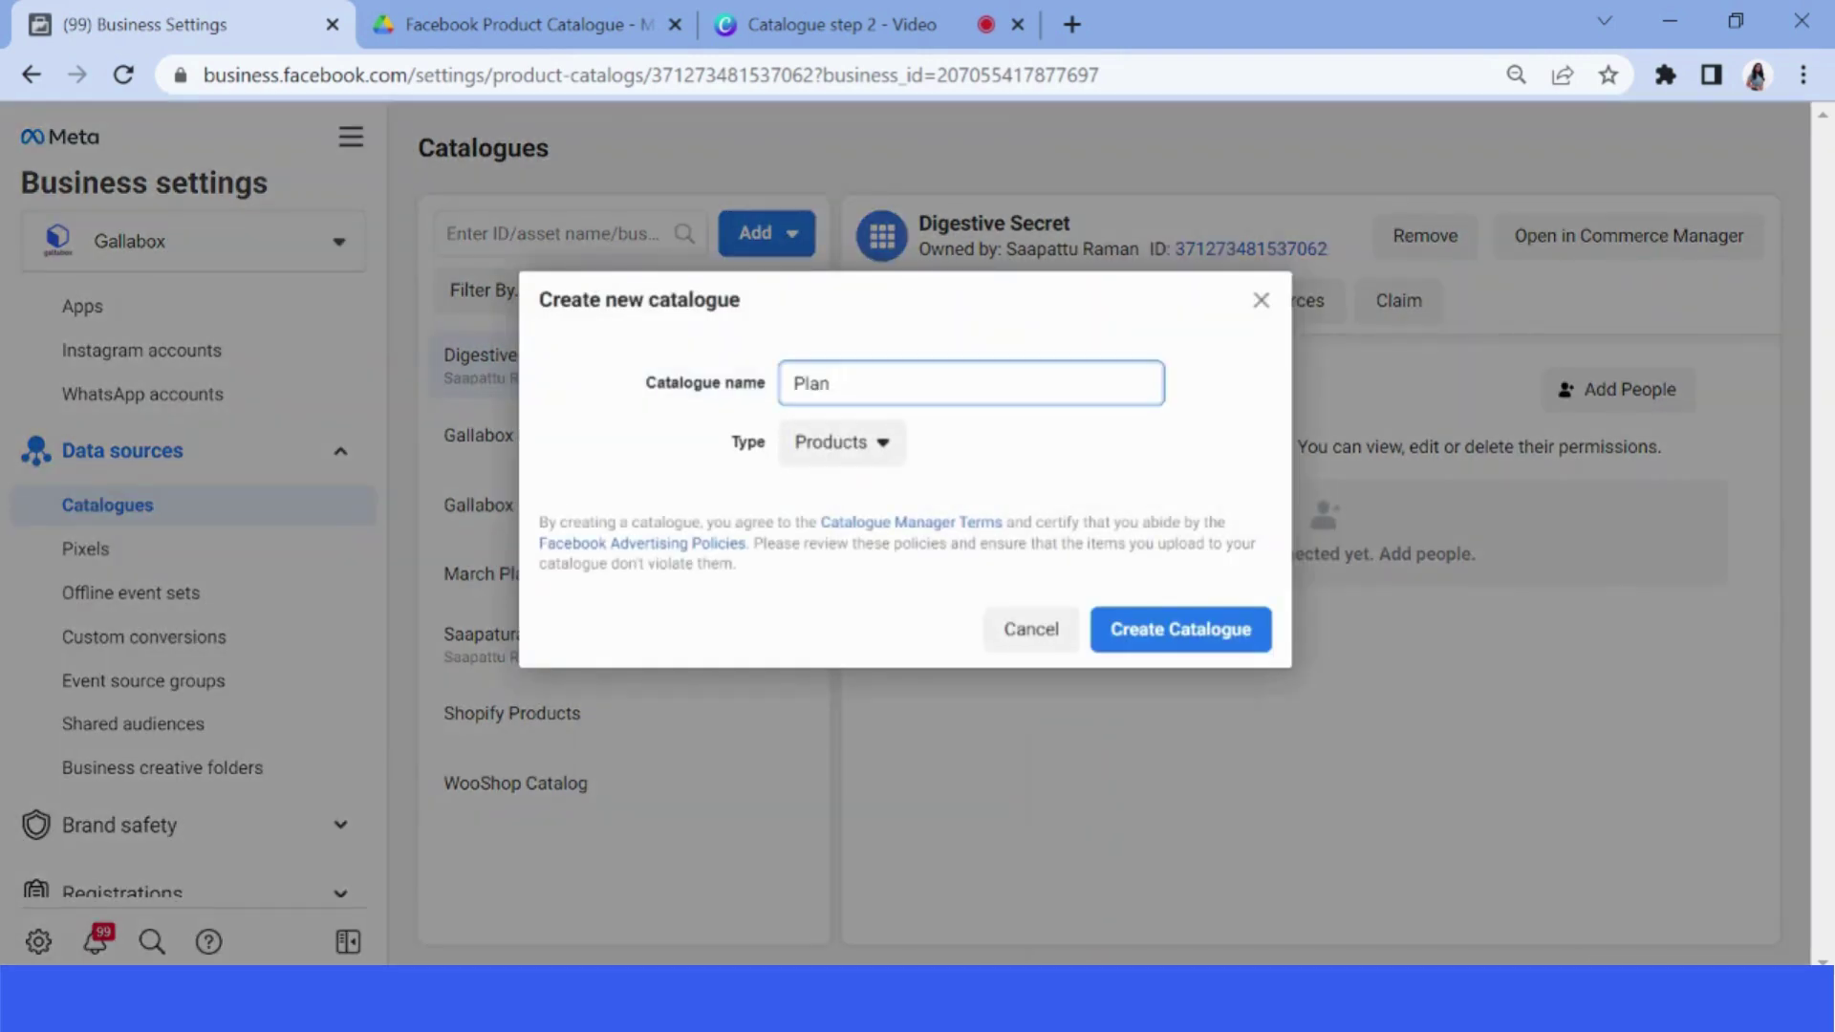
pyautogui.write('s - GB')
pyautogui.click(1219, 634)
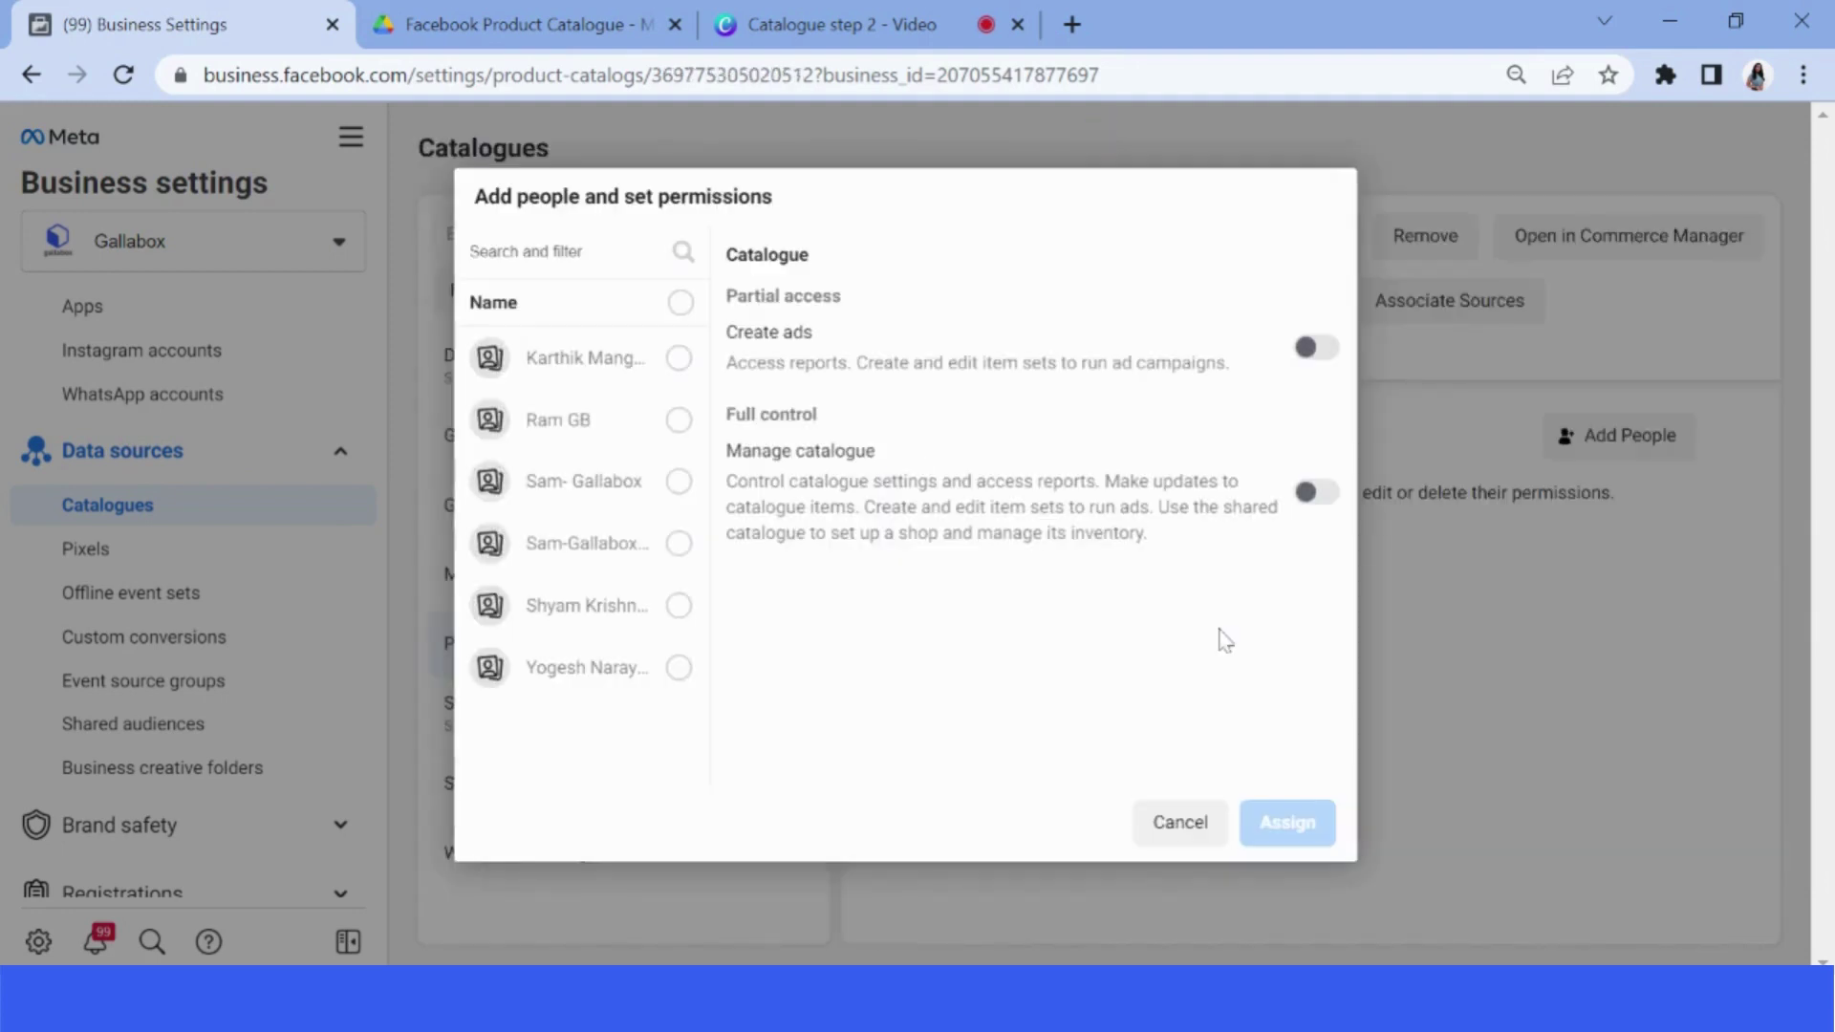
# - Assign Manage catalogue permission to all six people, then open Plans - GB in Commerce Manager
pyautogui.click(680, 360)
pyautogui.click(680, 419)
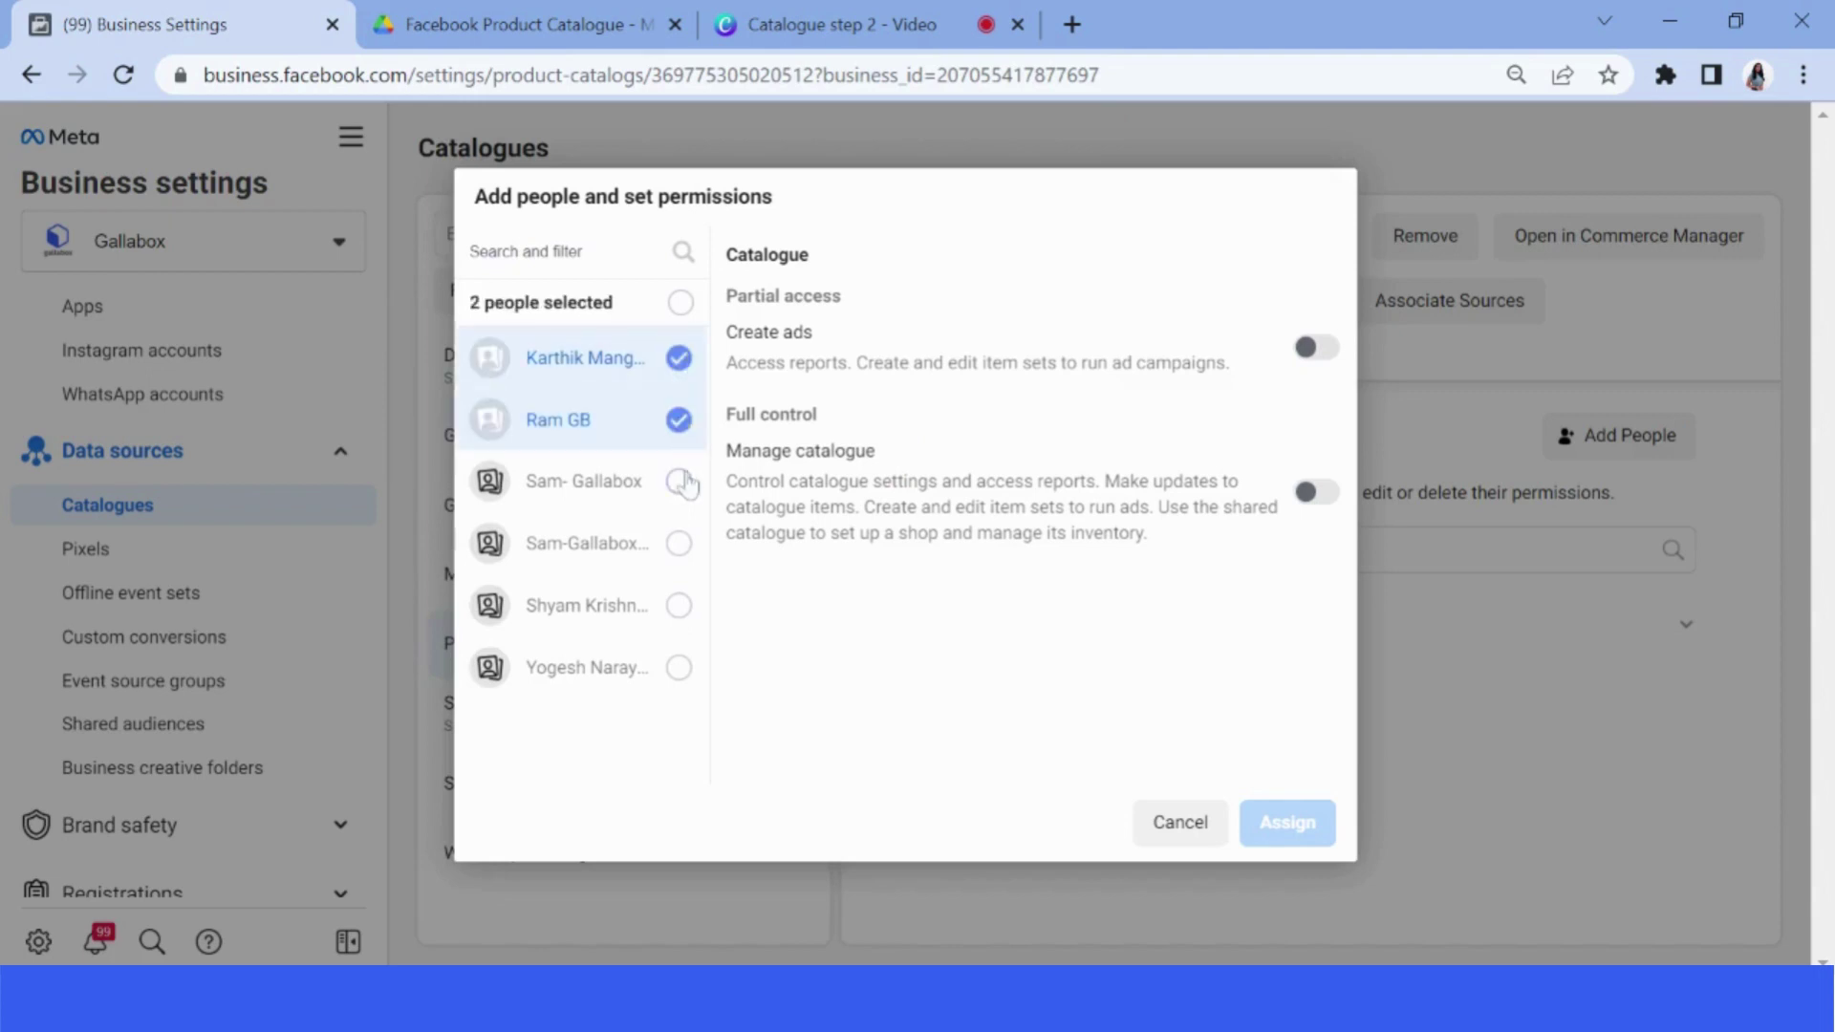
pyautogui.click(679, 481)
pyautogui.click(680, 544)
pyautogui.click(680, 605)
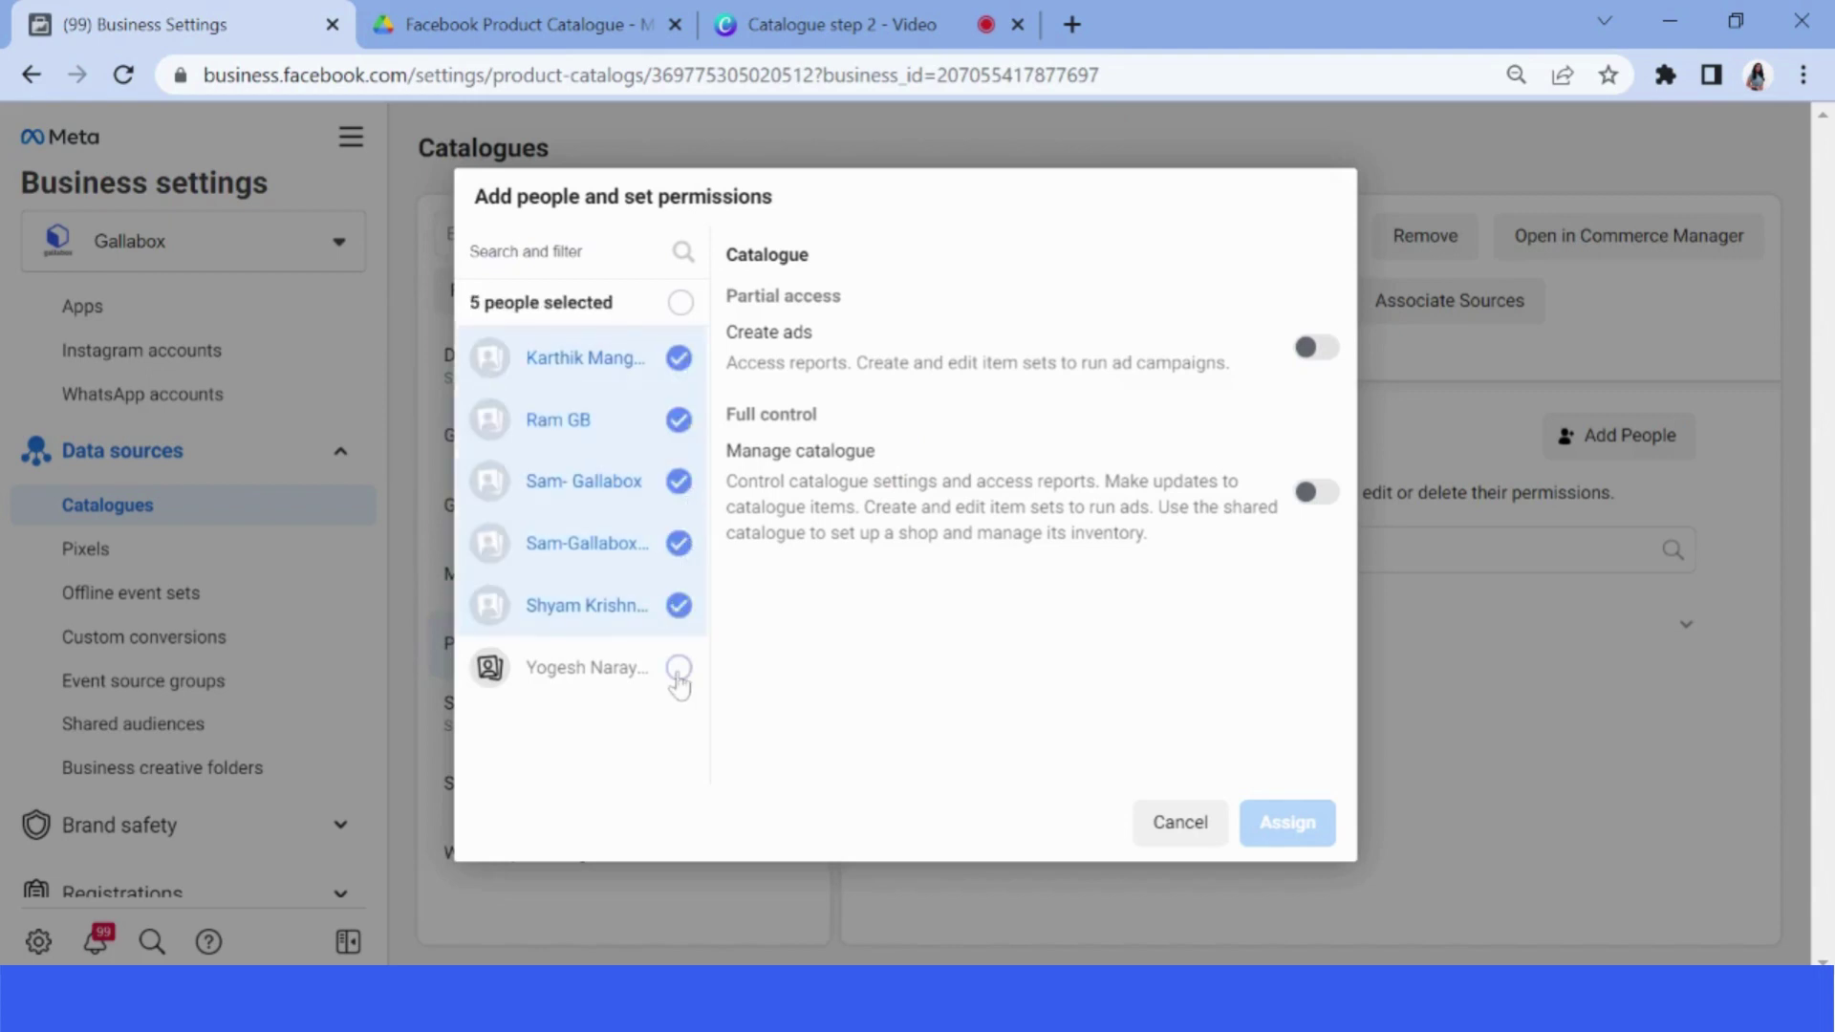
pyautogui.click(680, 667)
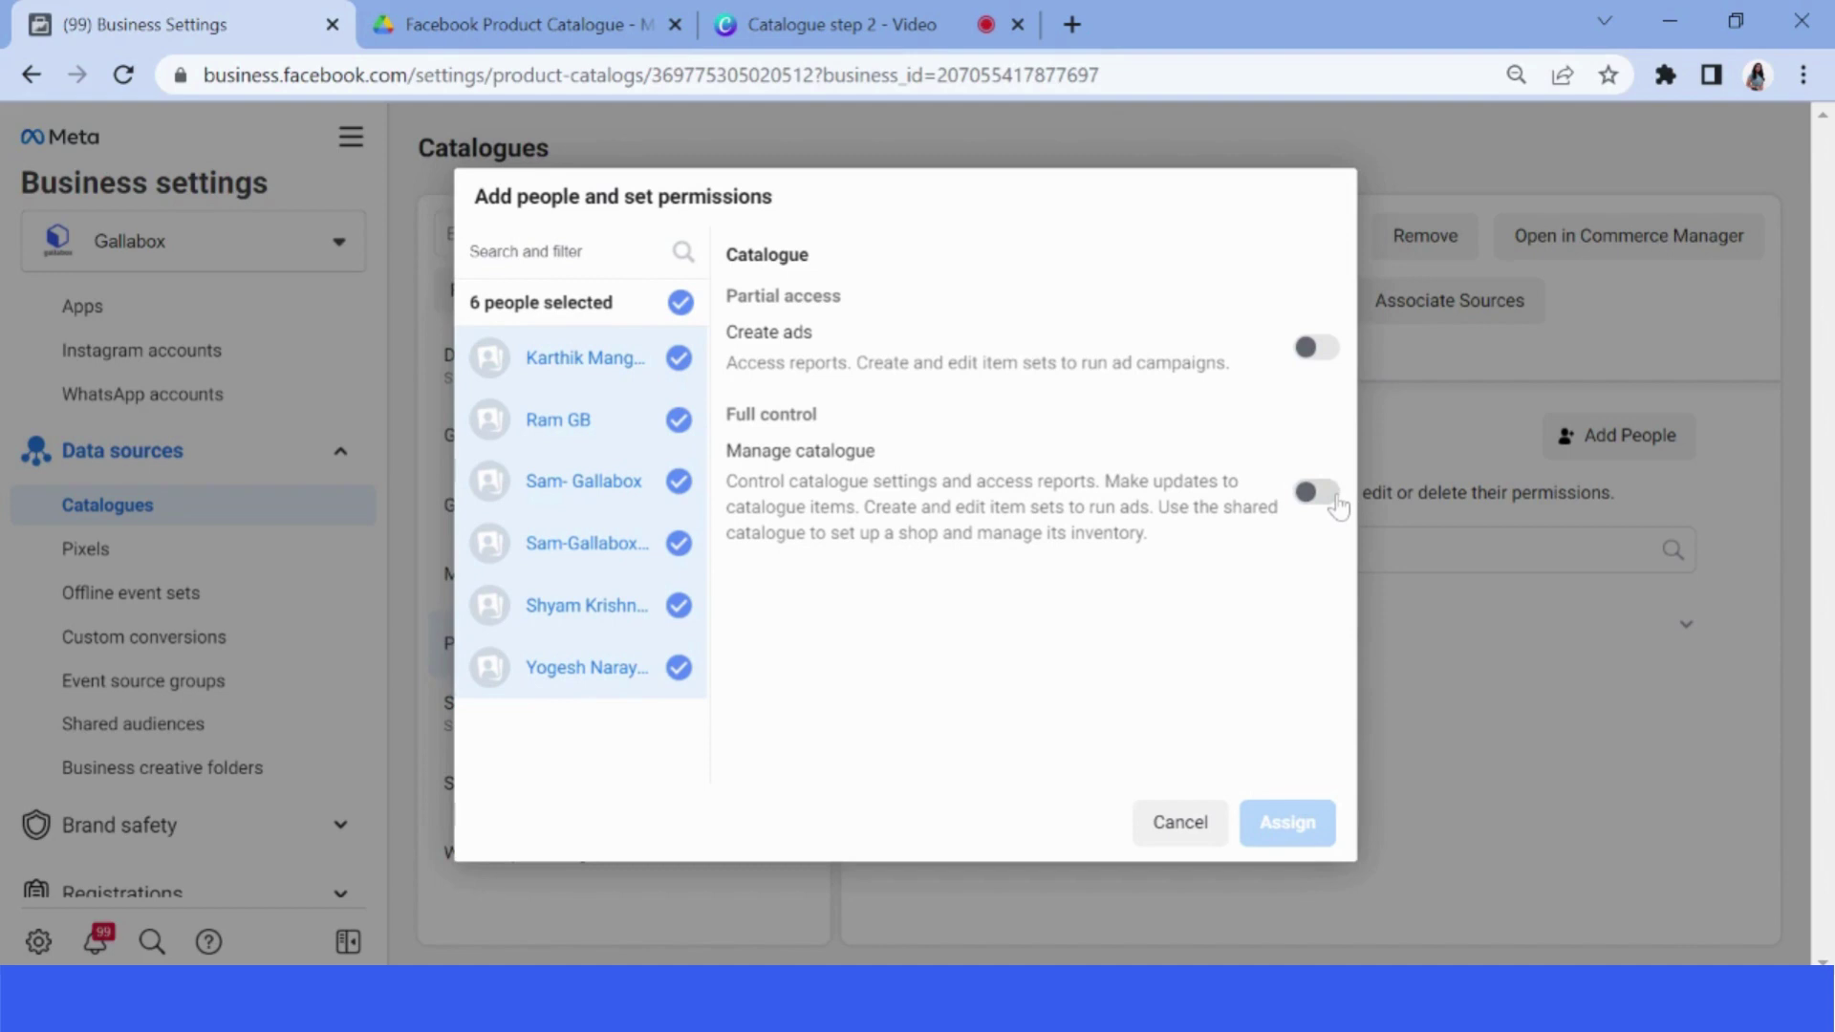
pyautogui.click(1317, 493)
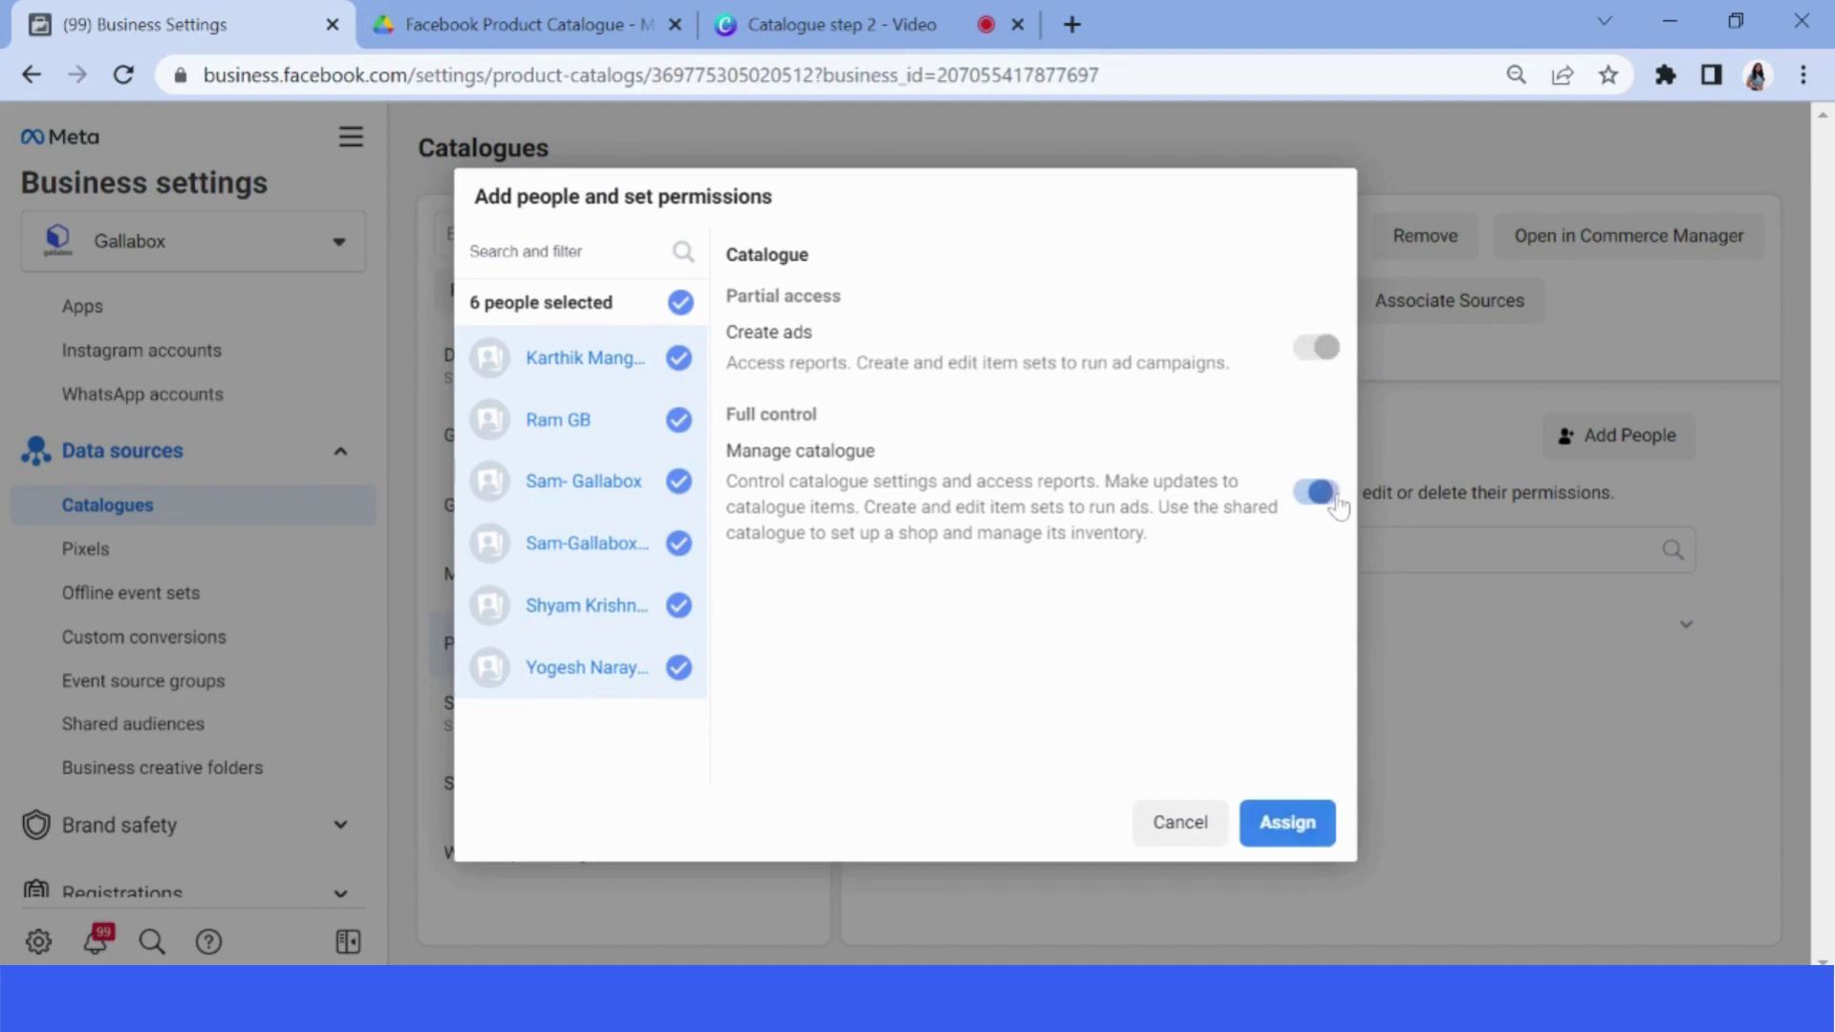
pyautogui.click(1295, 827)
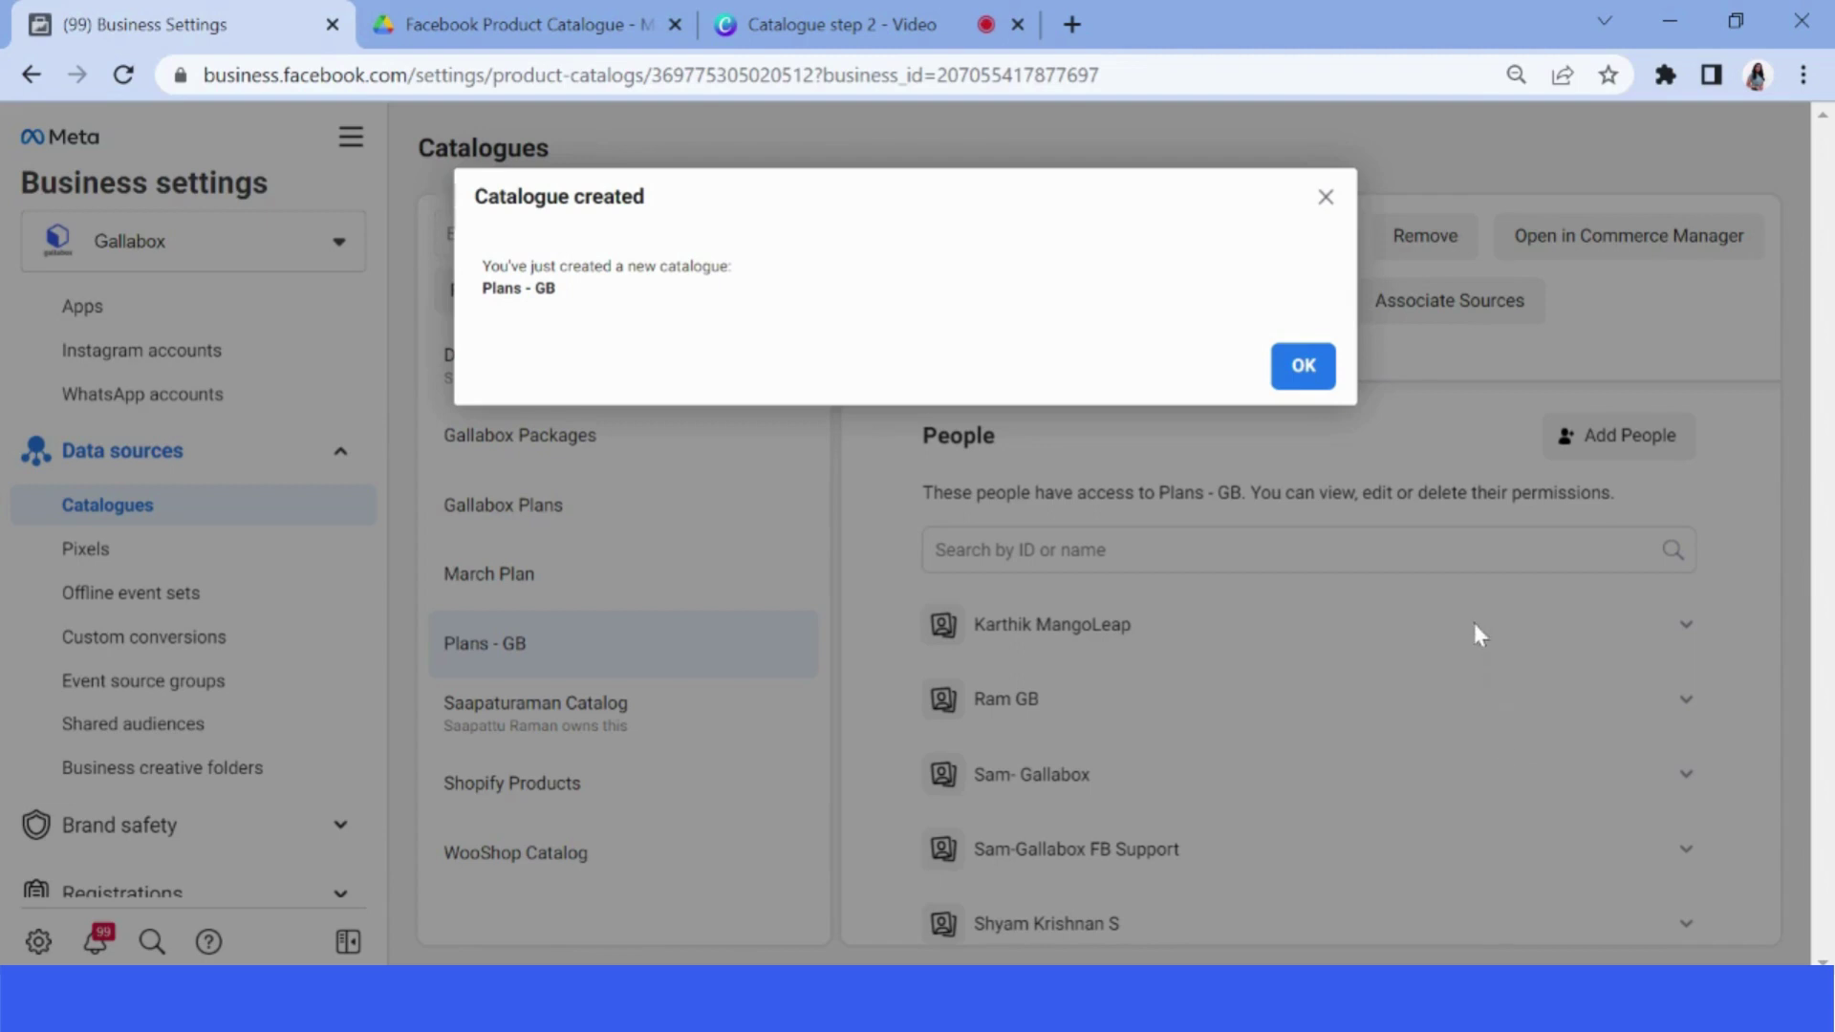
pyautogui.click(1304, 367)
pyautogui.click(1629, 236)
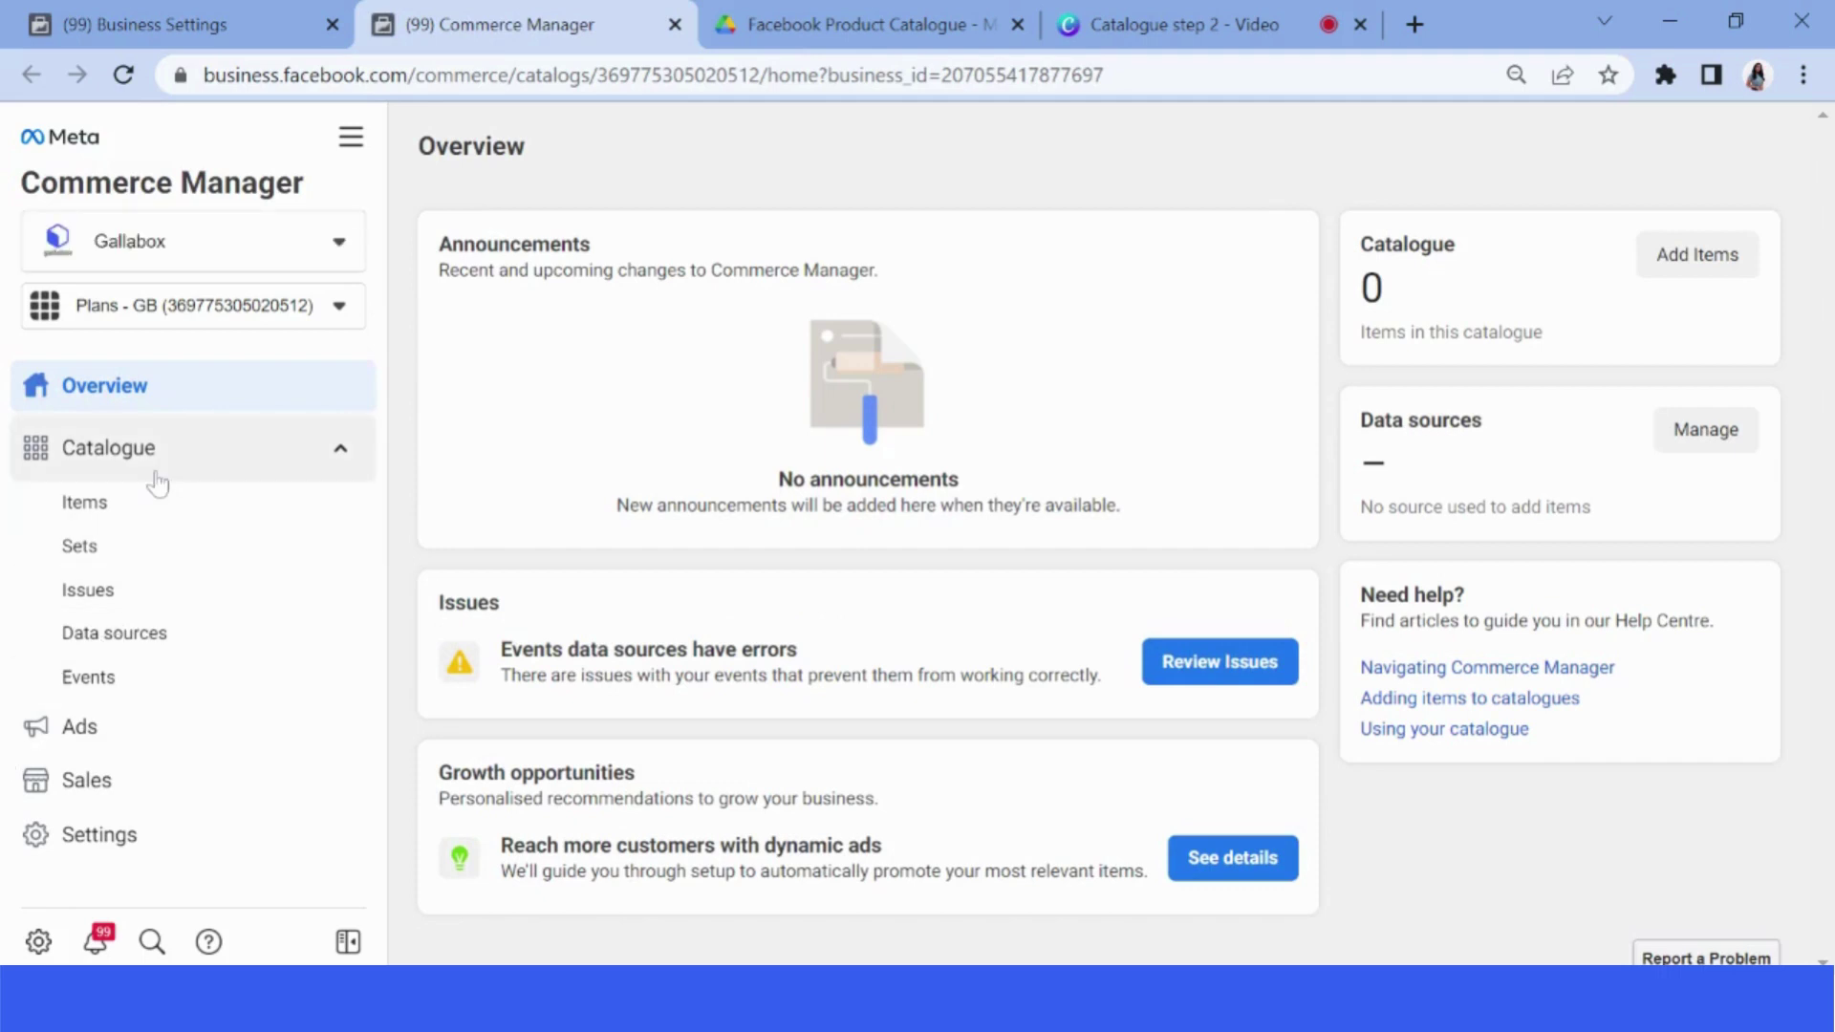
# - Choose a data feed from Google Sheets as the catalogue's item source
pyautogui.click(175, 635)
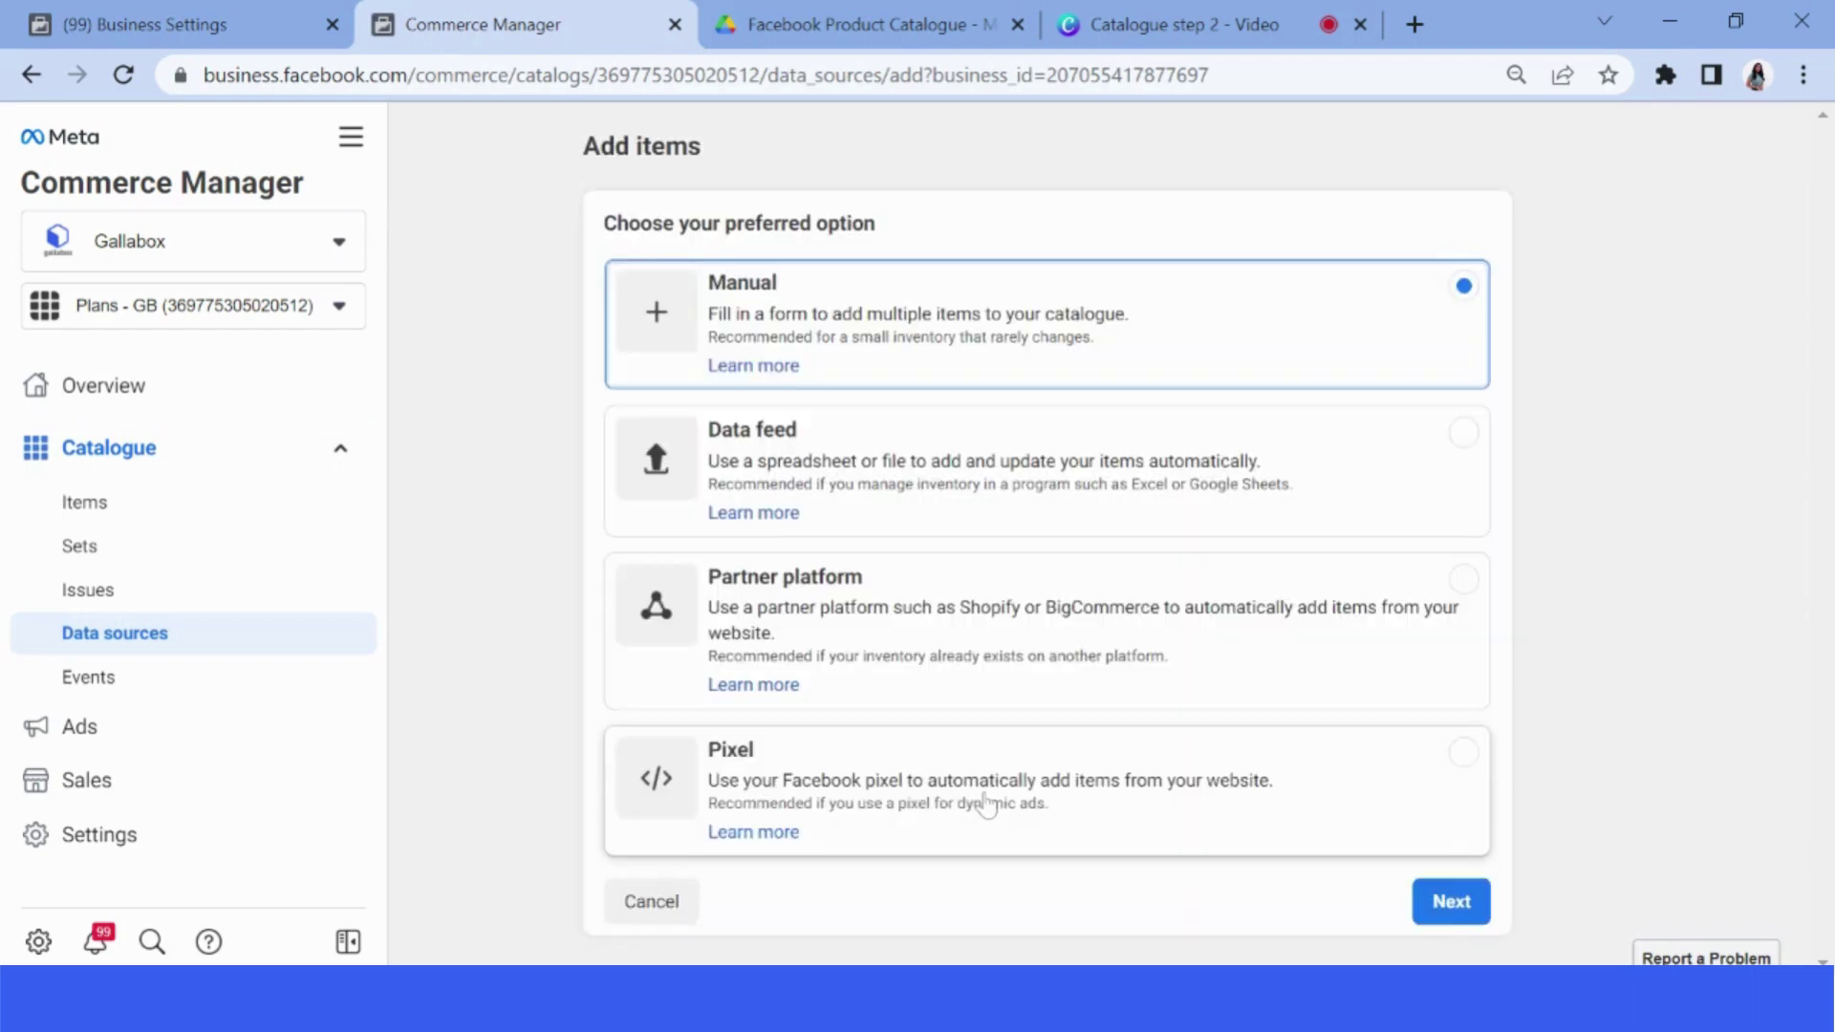
pyautogui.click(990, 499)
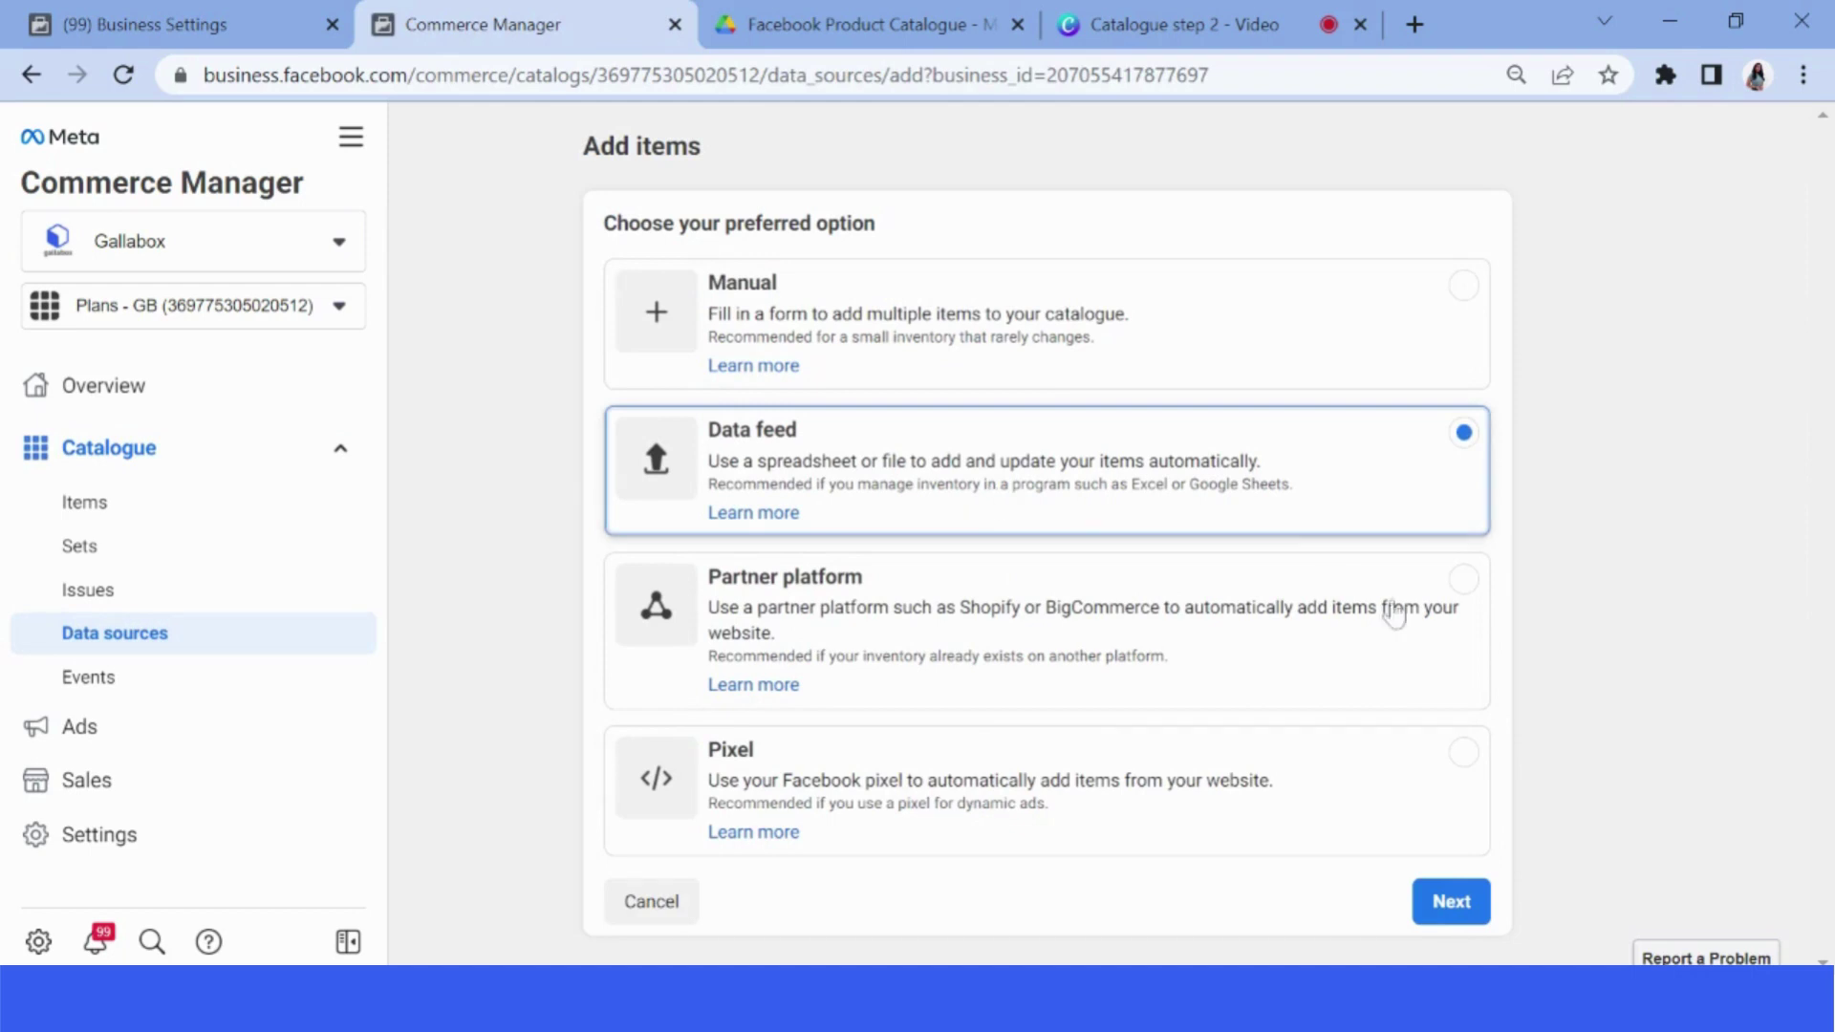
pyautogui.click(1451, 902)
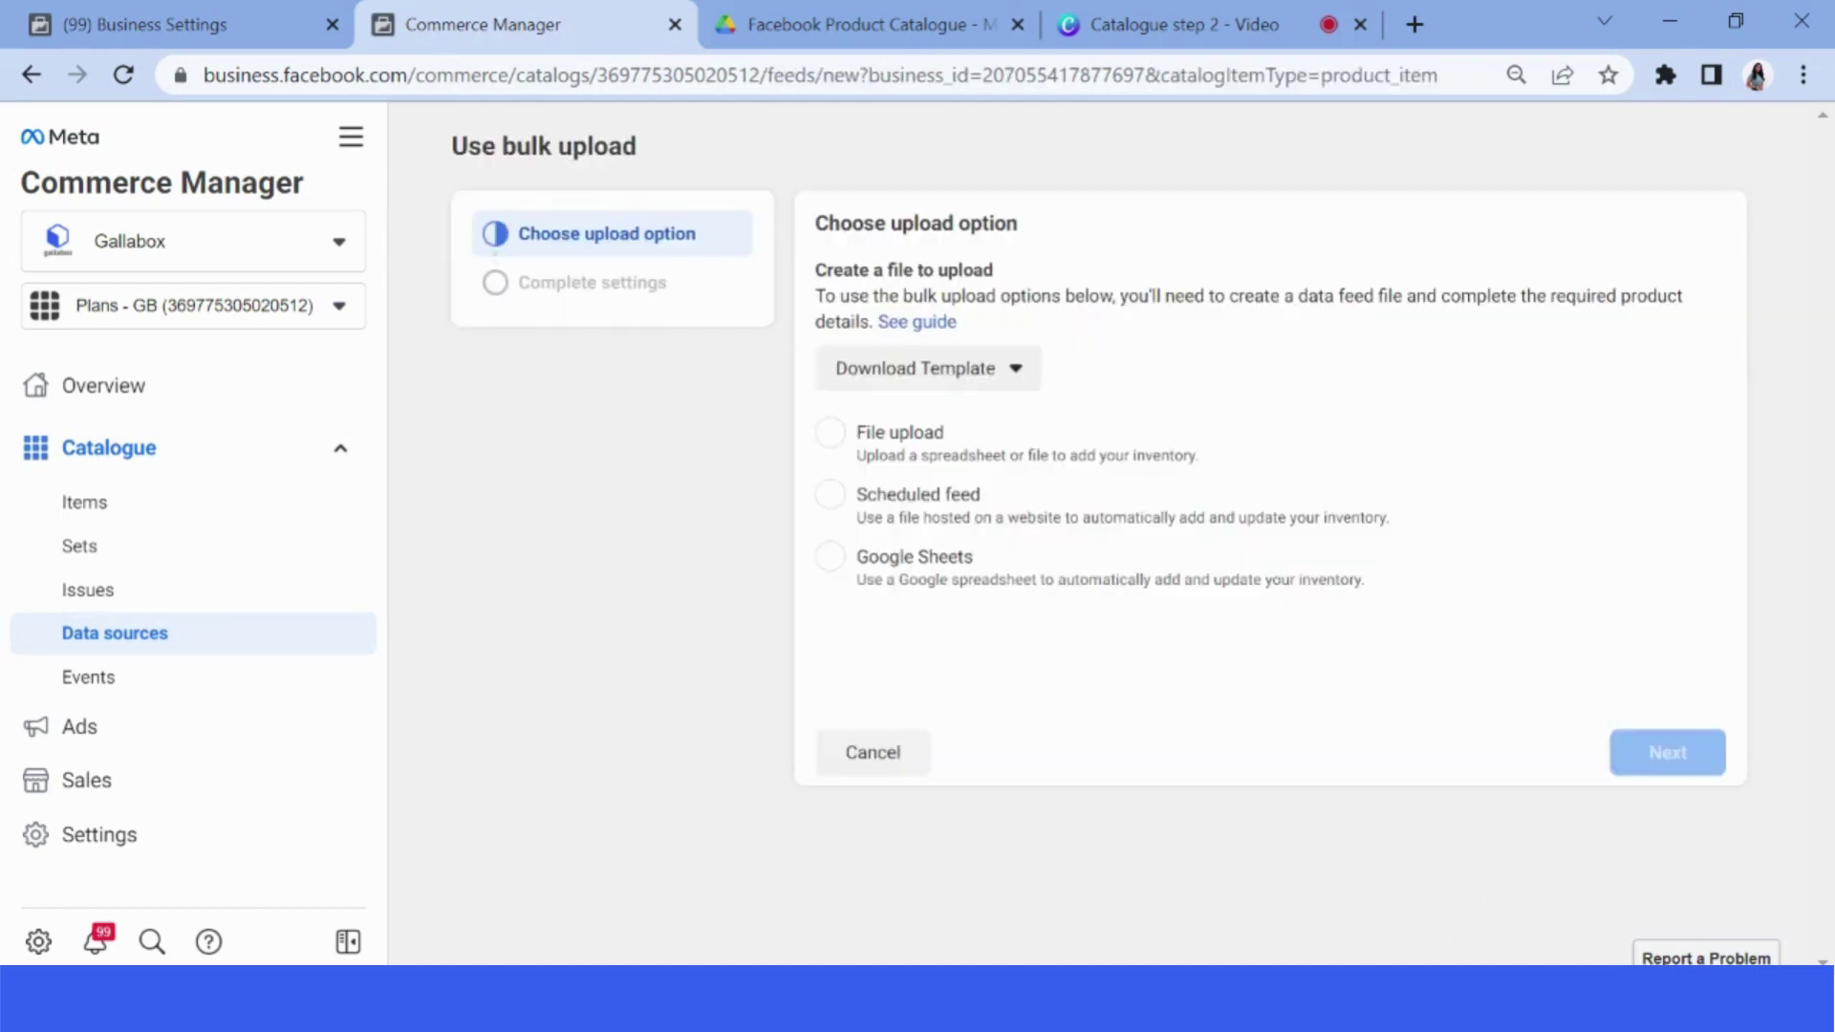
pyautogui.click(832, 559)
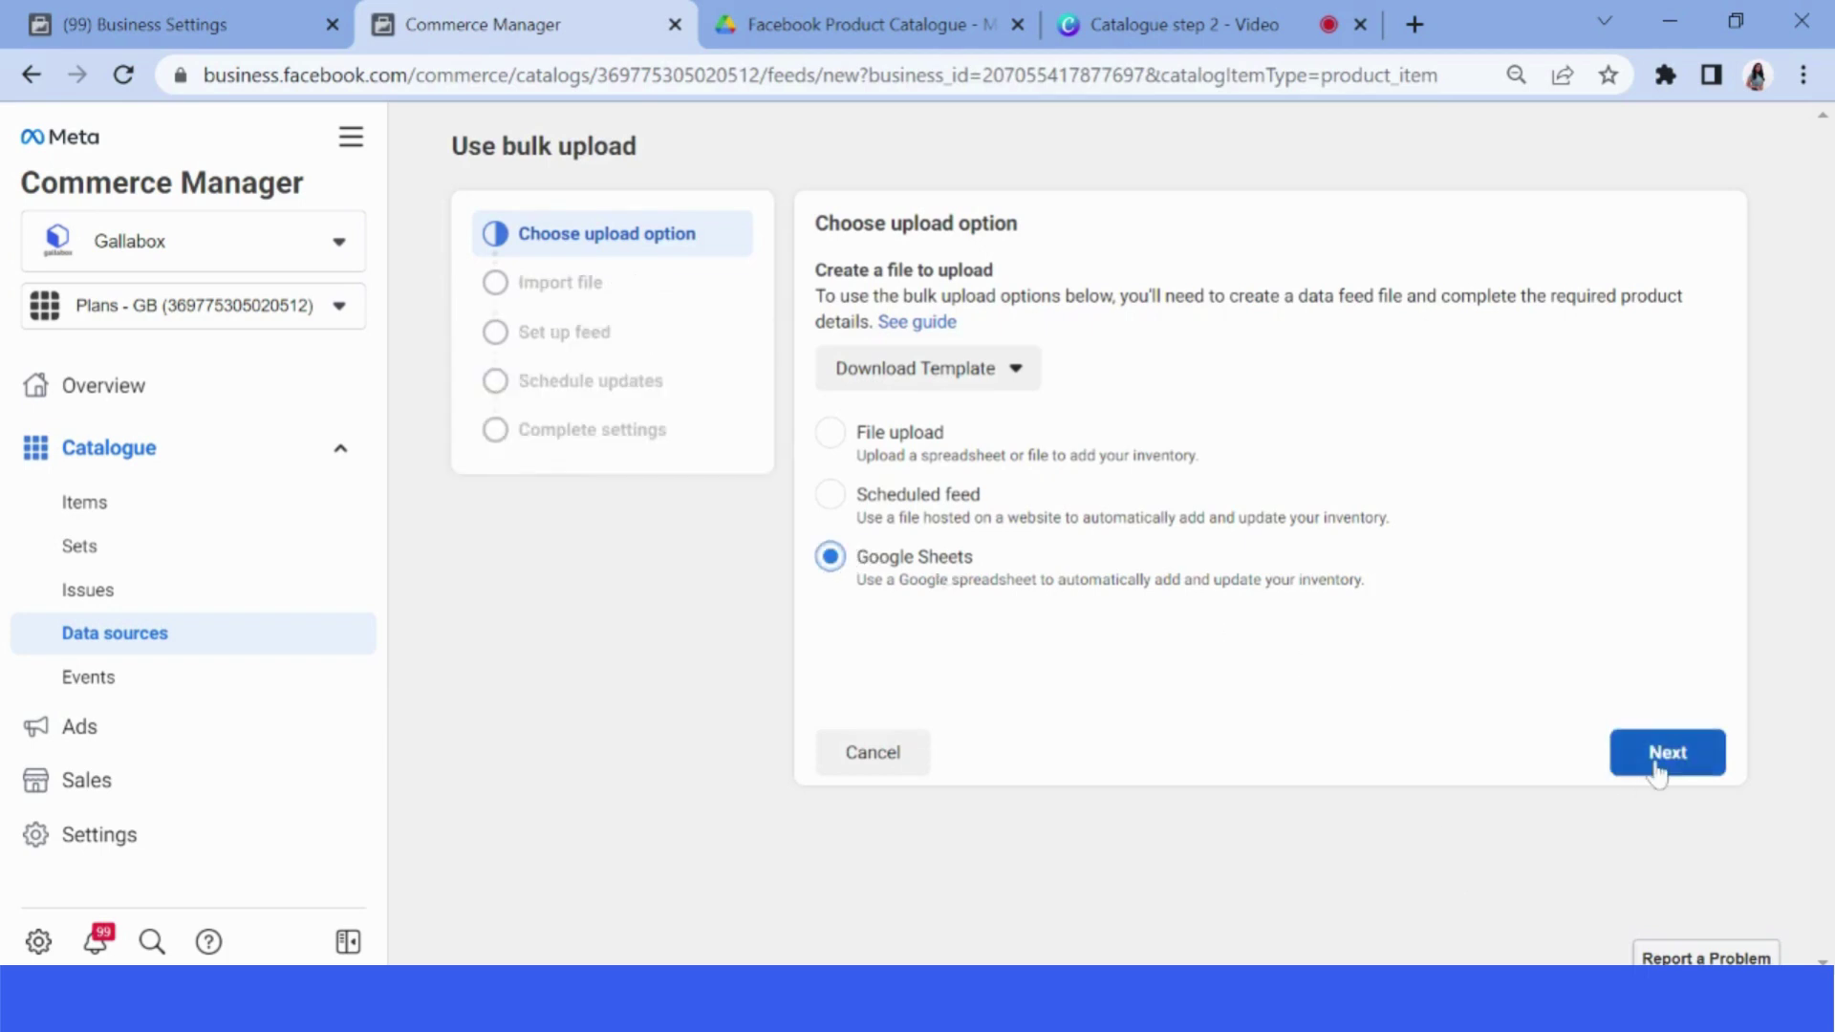
pyautogui.click(1659, 761)
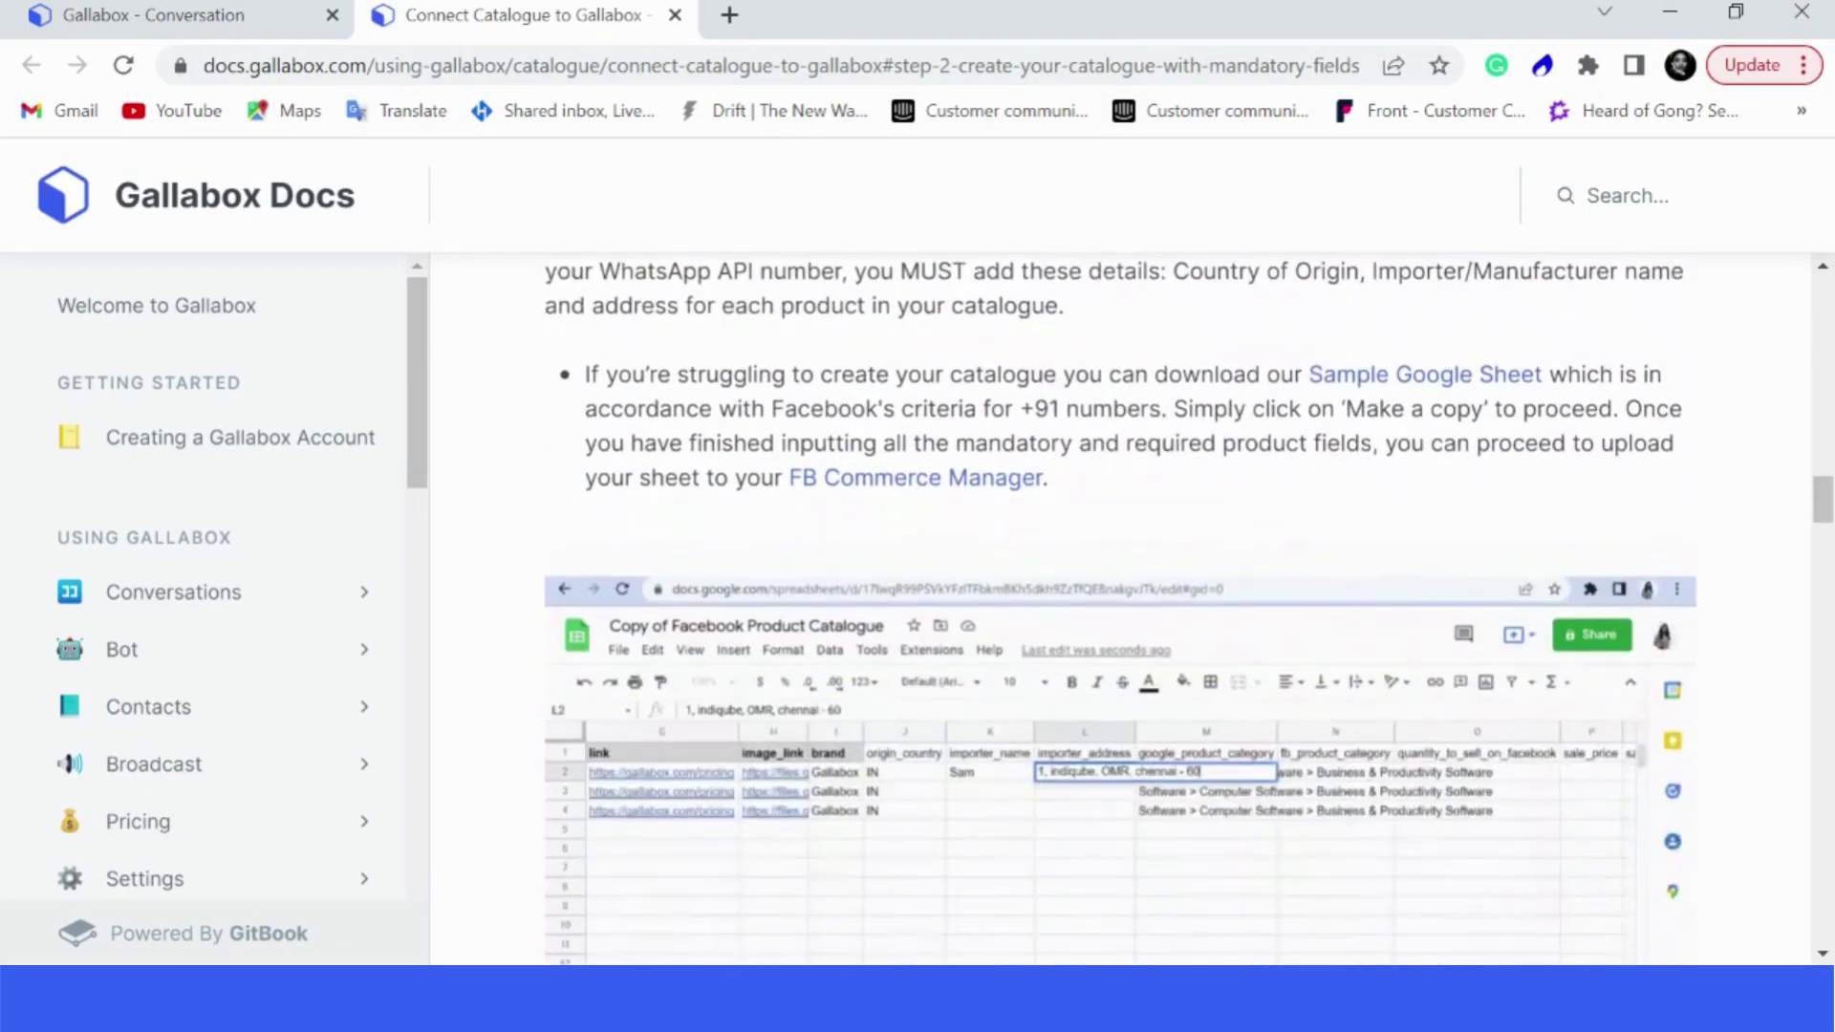
# - Copy the guide's sample Facebook Product Catalogue Google Sheet
pyautogui.click(1474, 380)
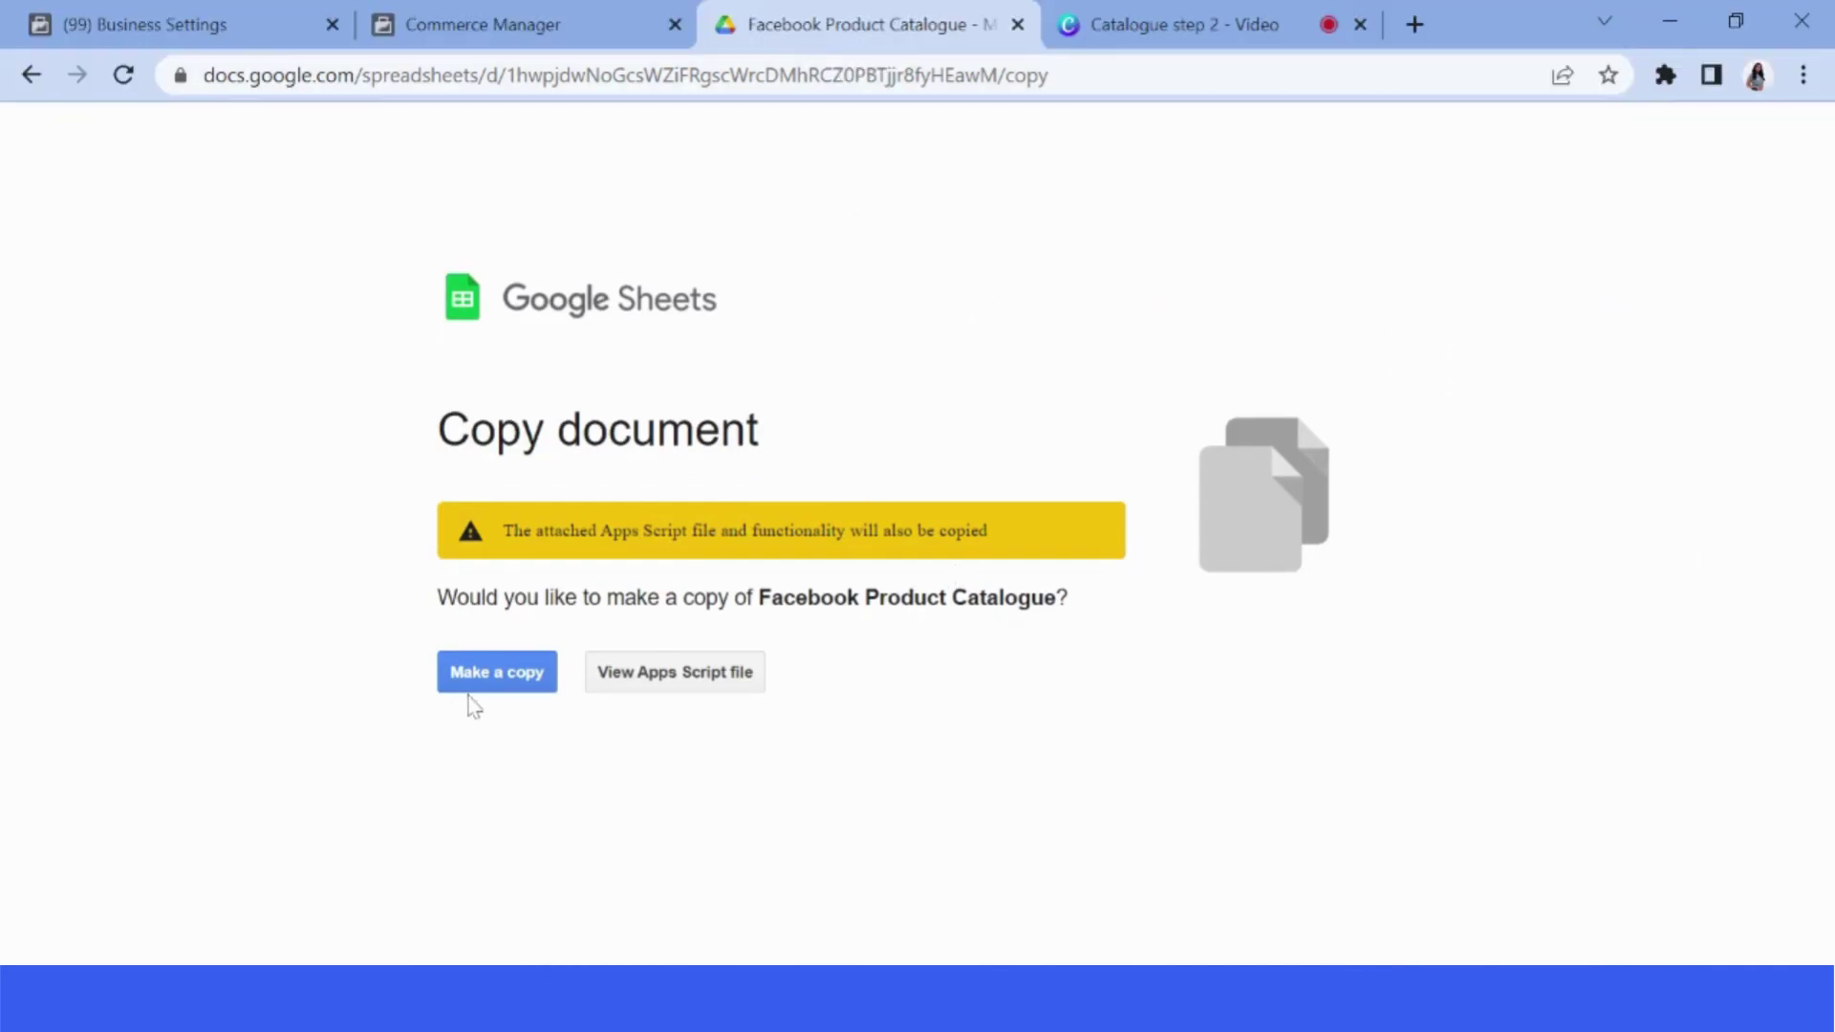
pyautogui.click(487, 677)
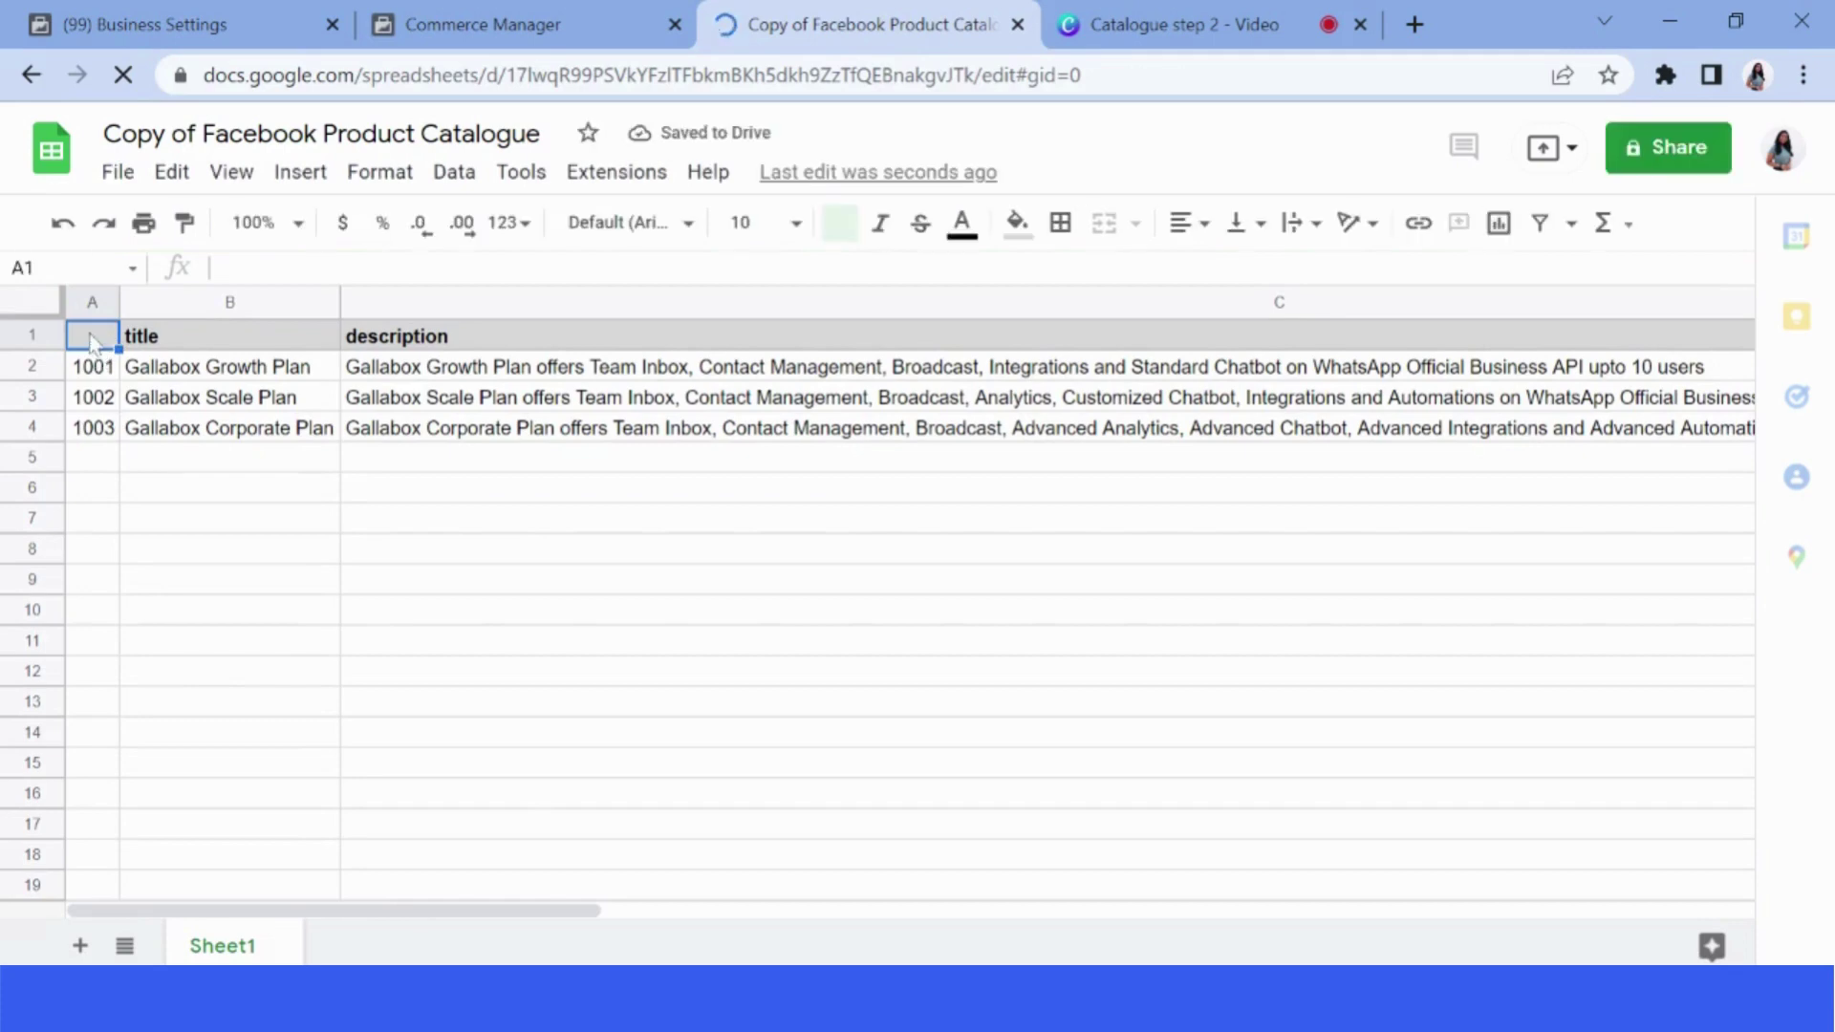
pyautogui.write('ID')
# - Enter the importer name and Chennai importer address for the first product in row 2
pyautogui.click(875, 517)
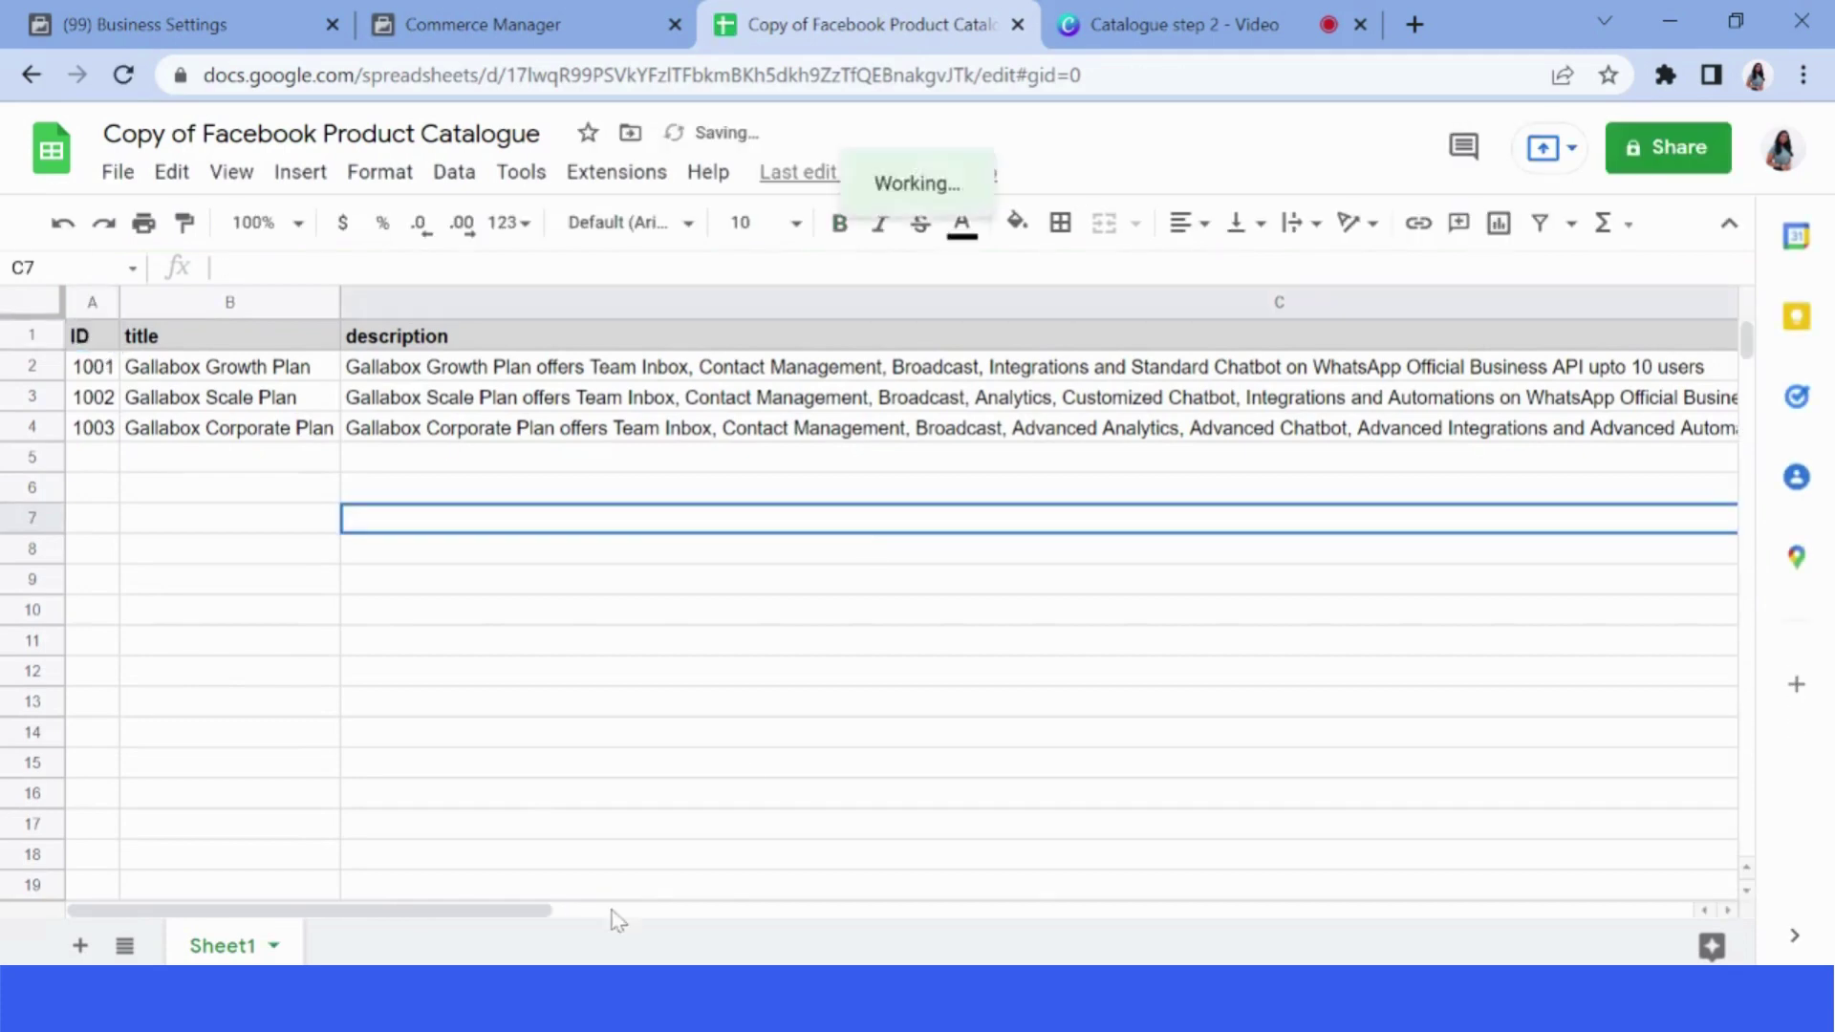
pyautogui.moveTo(530, 910); pyautogui.dragTo(1313, 910)
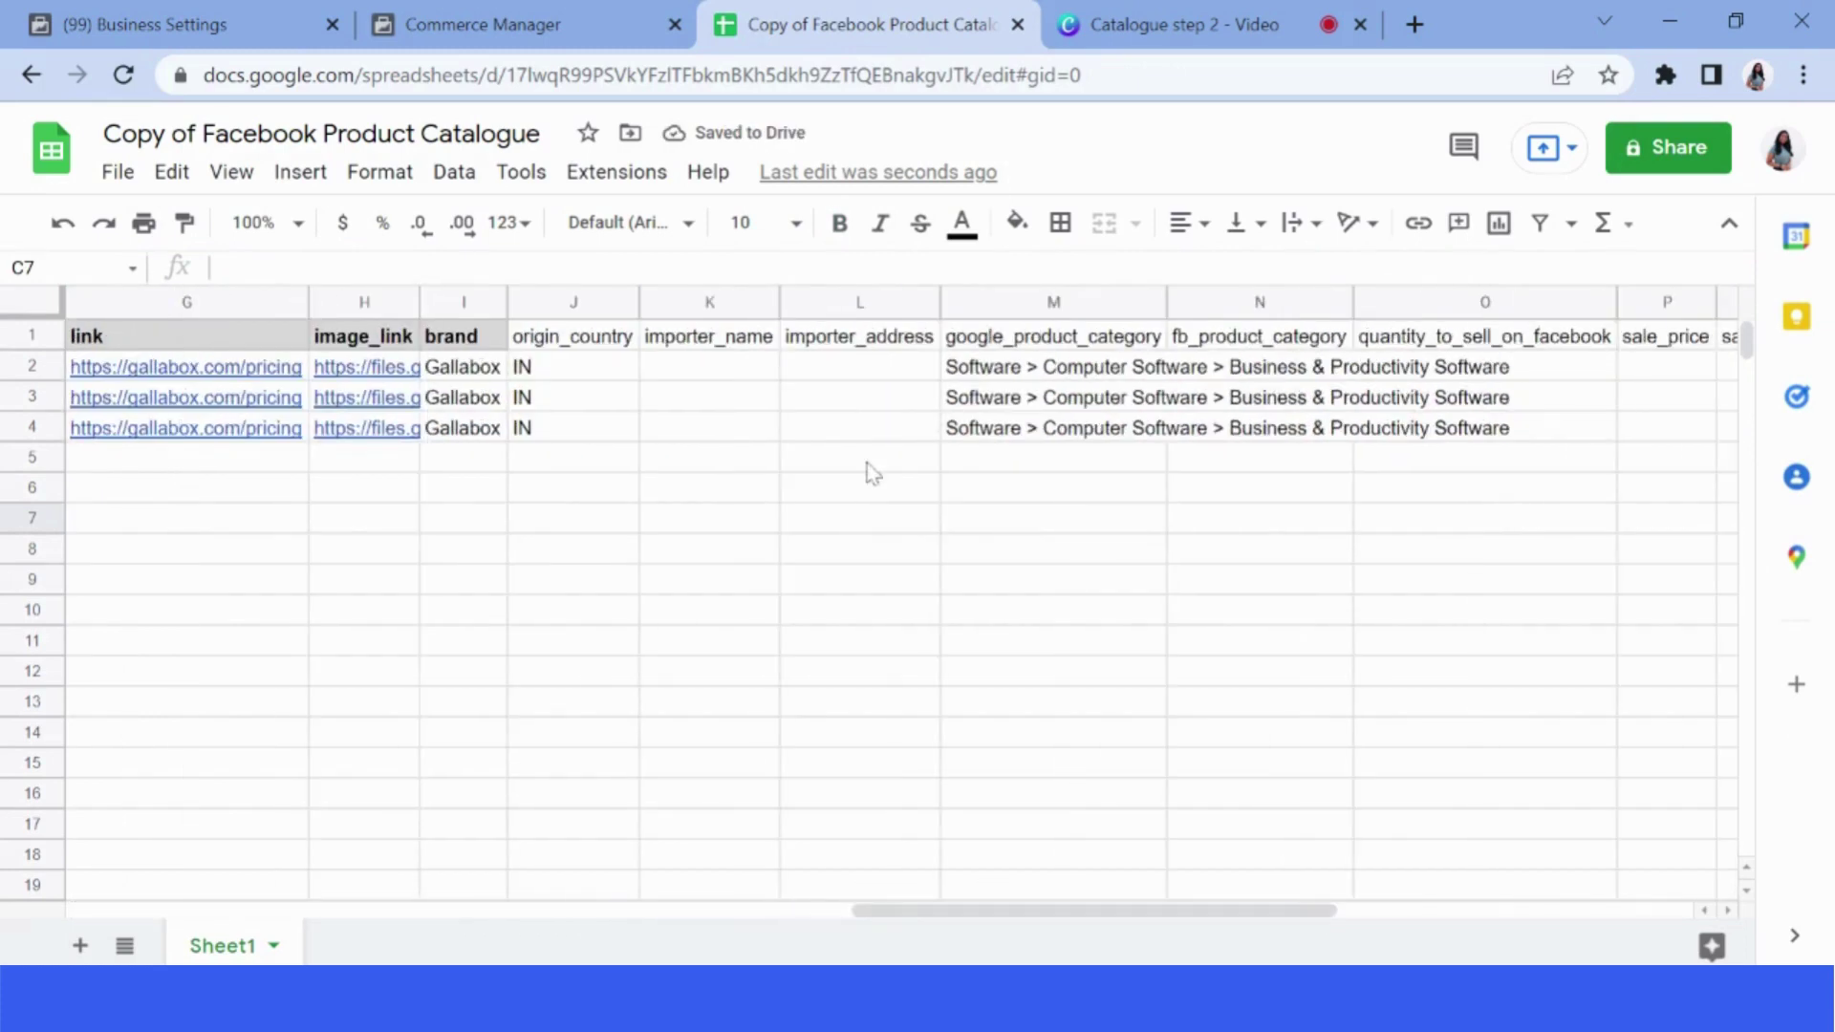
pyautogui.click(689, 376)
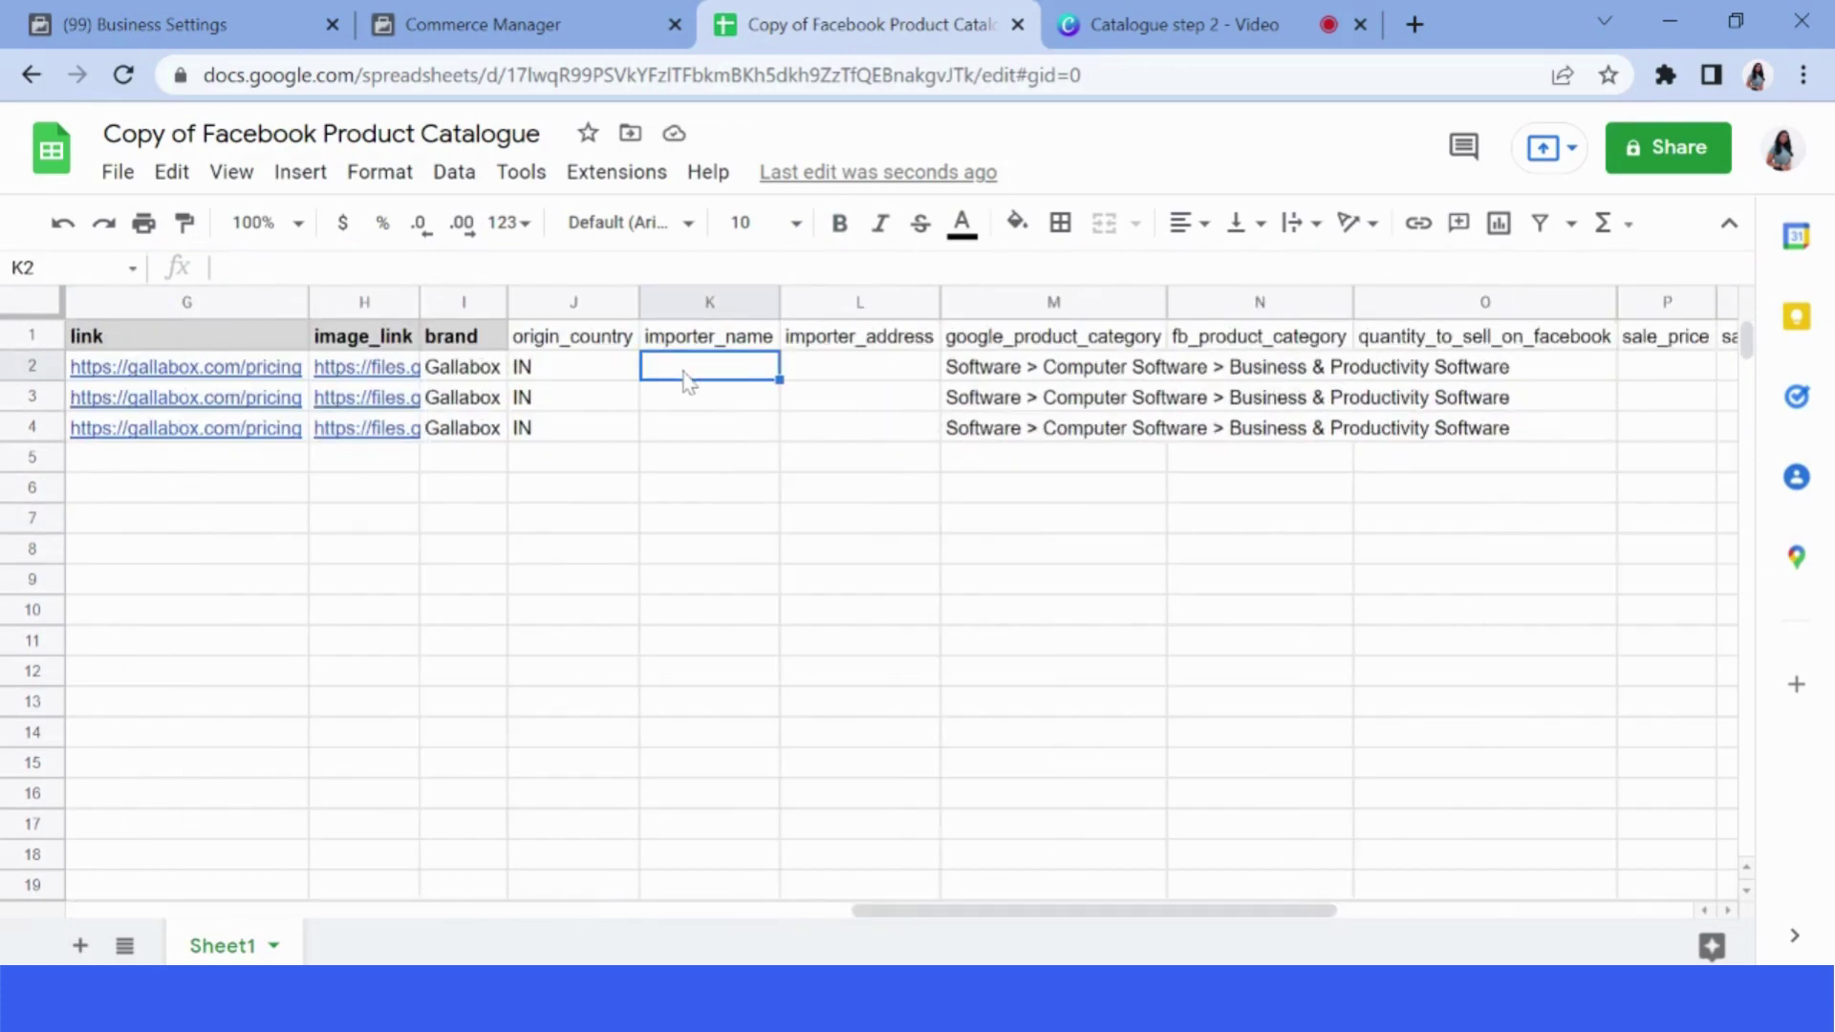
pyautogui.write('Sam')
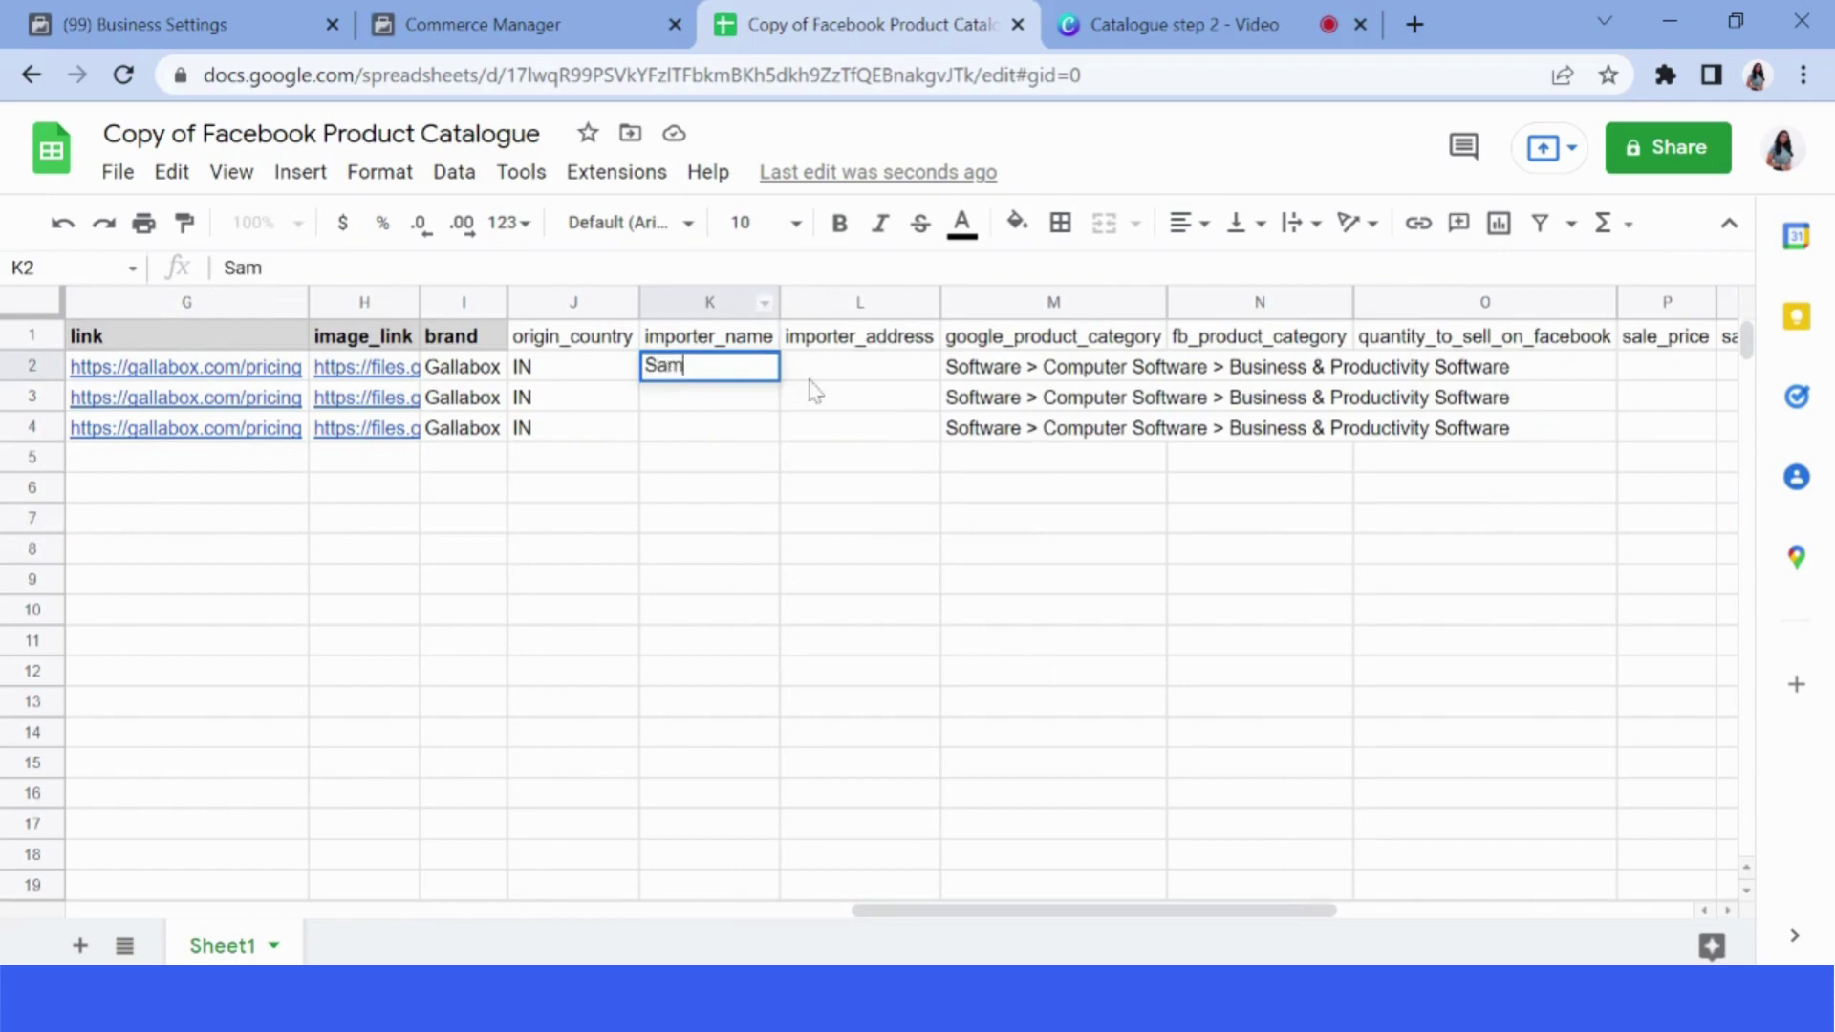
pyautogui.click(817, 370)
pyautogui.write('1')
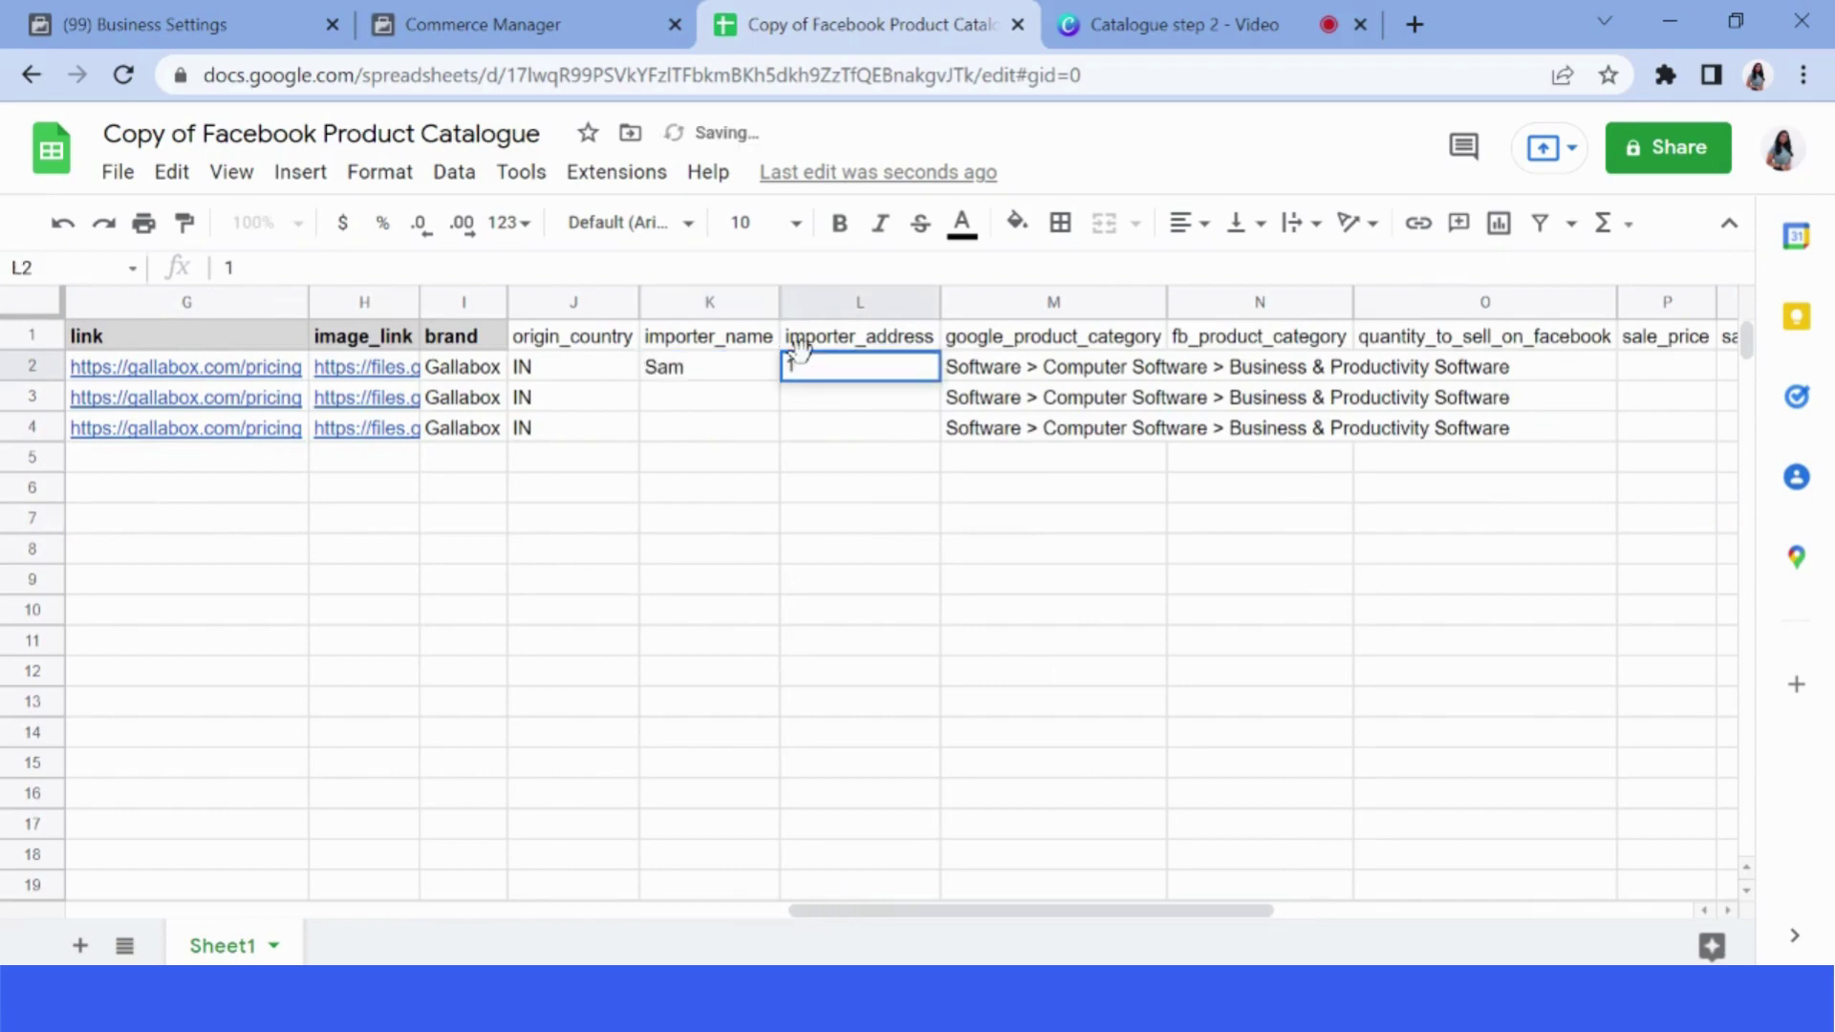
pyautogui.write(', indi')
pyautogui.write('qube')
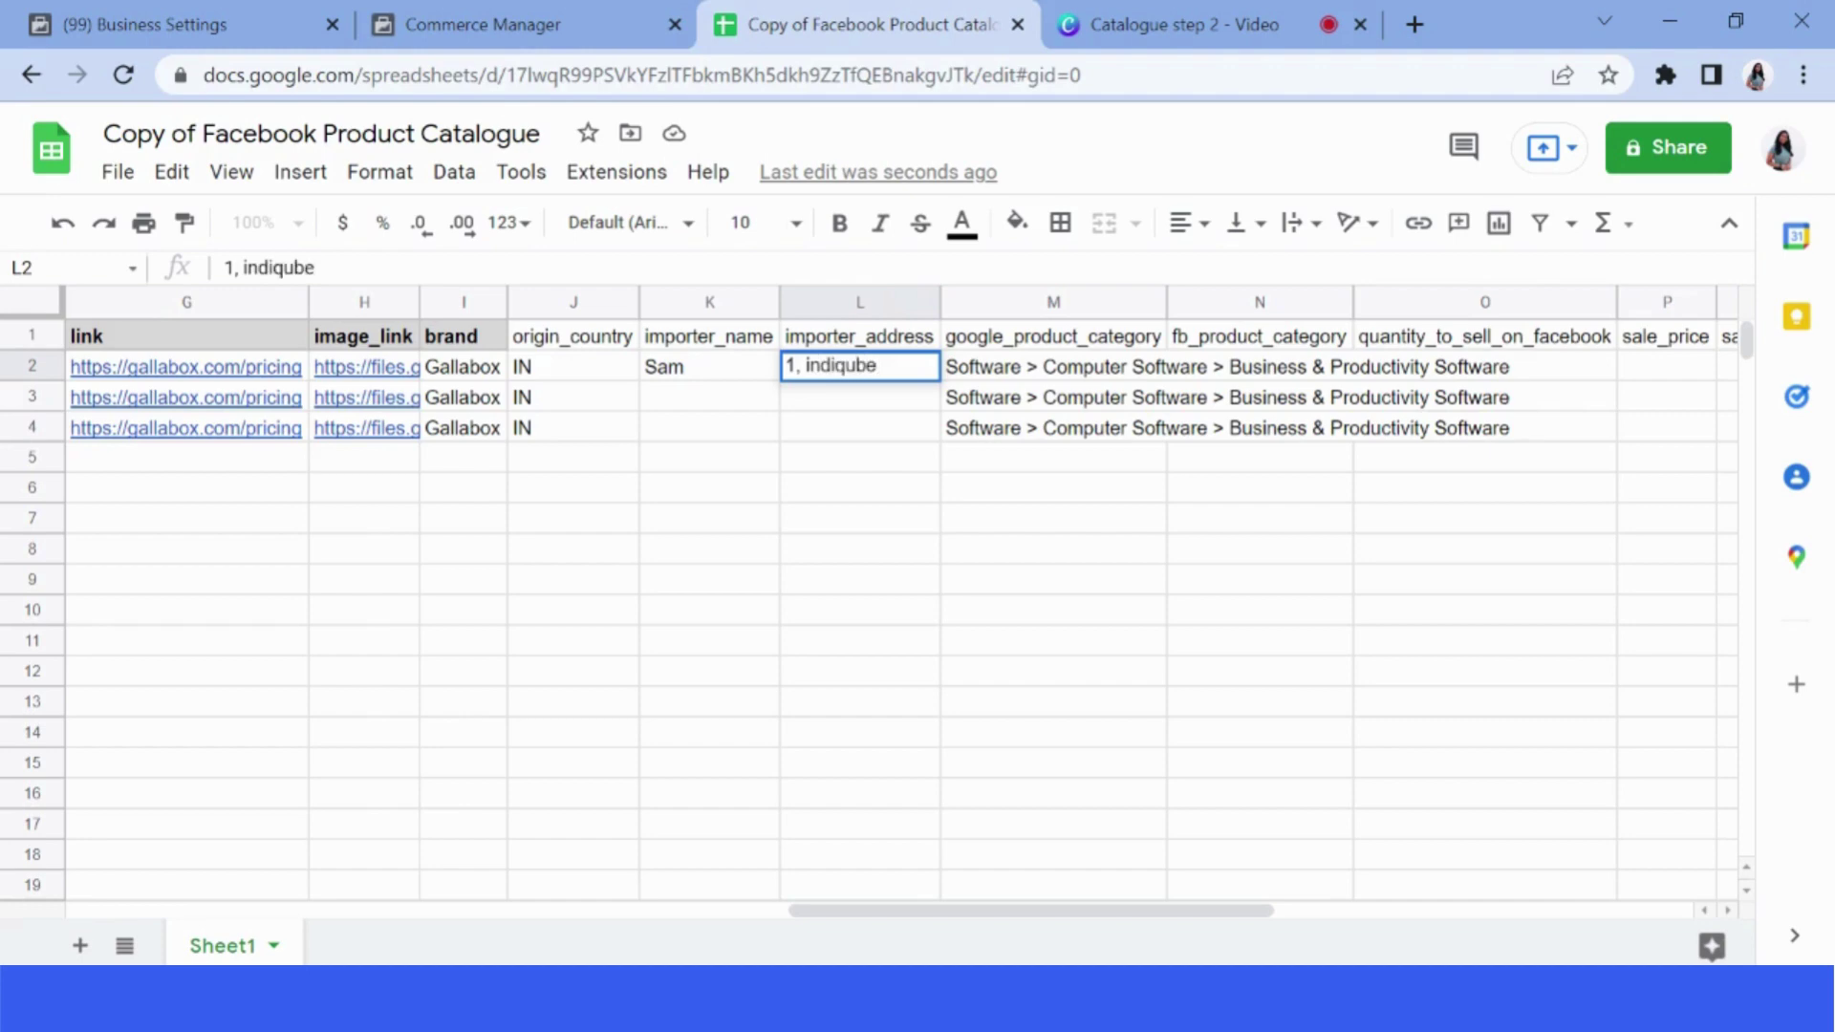
pyautogui.write(', OMR, chennai -')
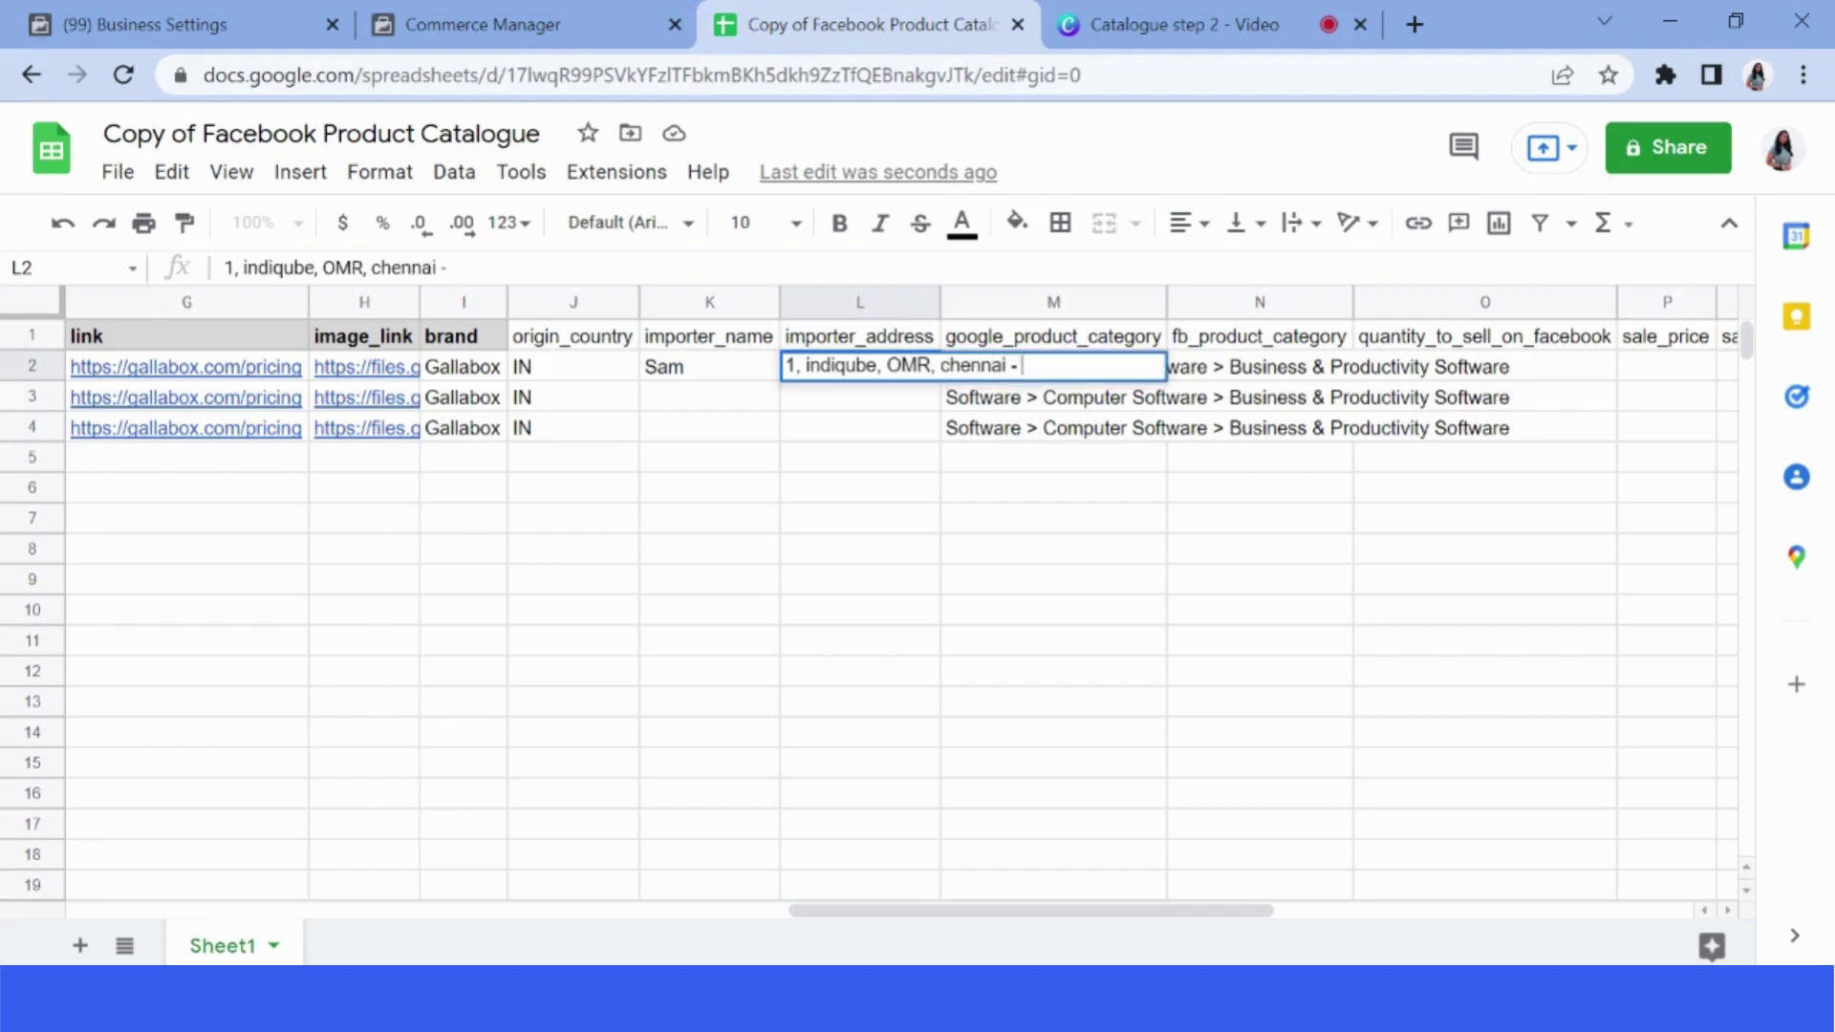
pyautogui.write(' 600034')
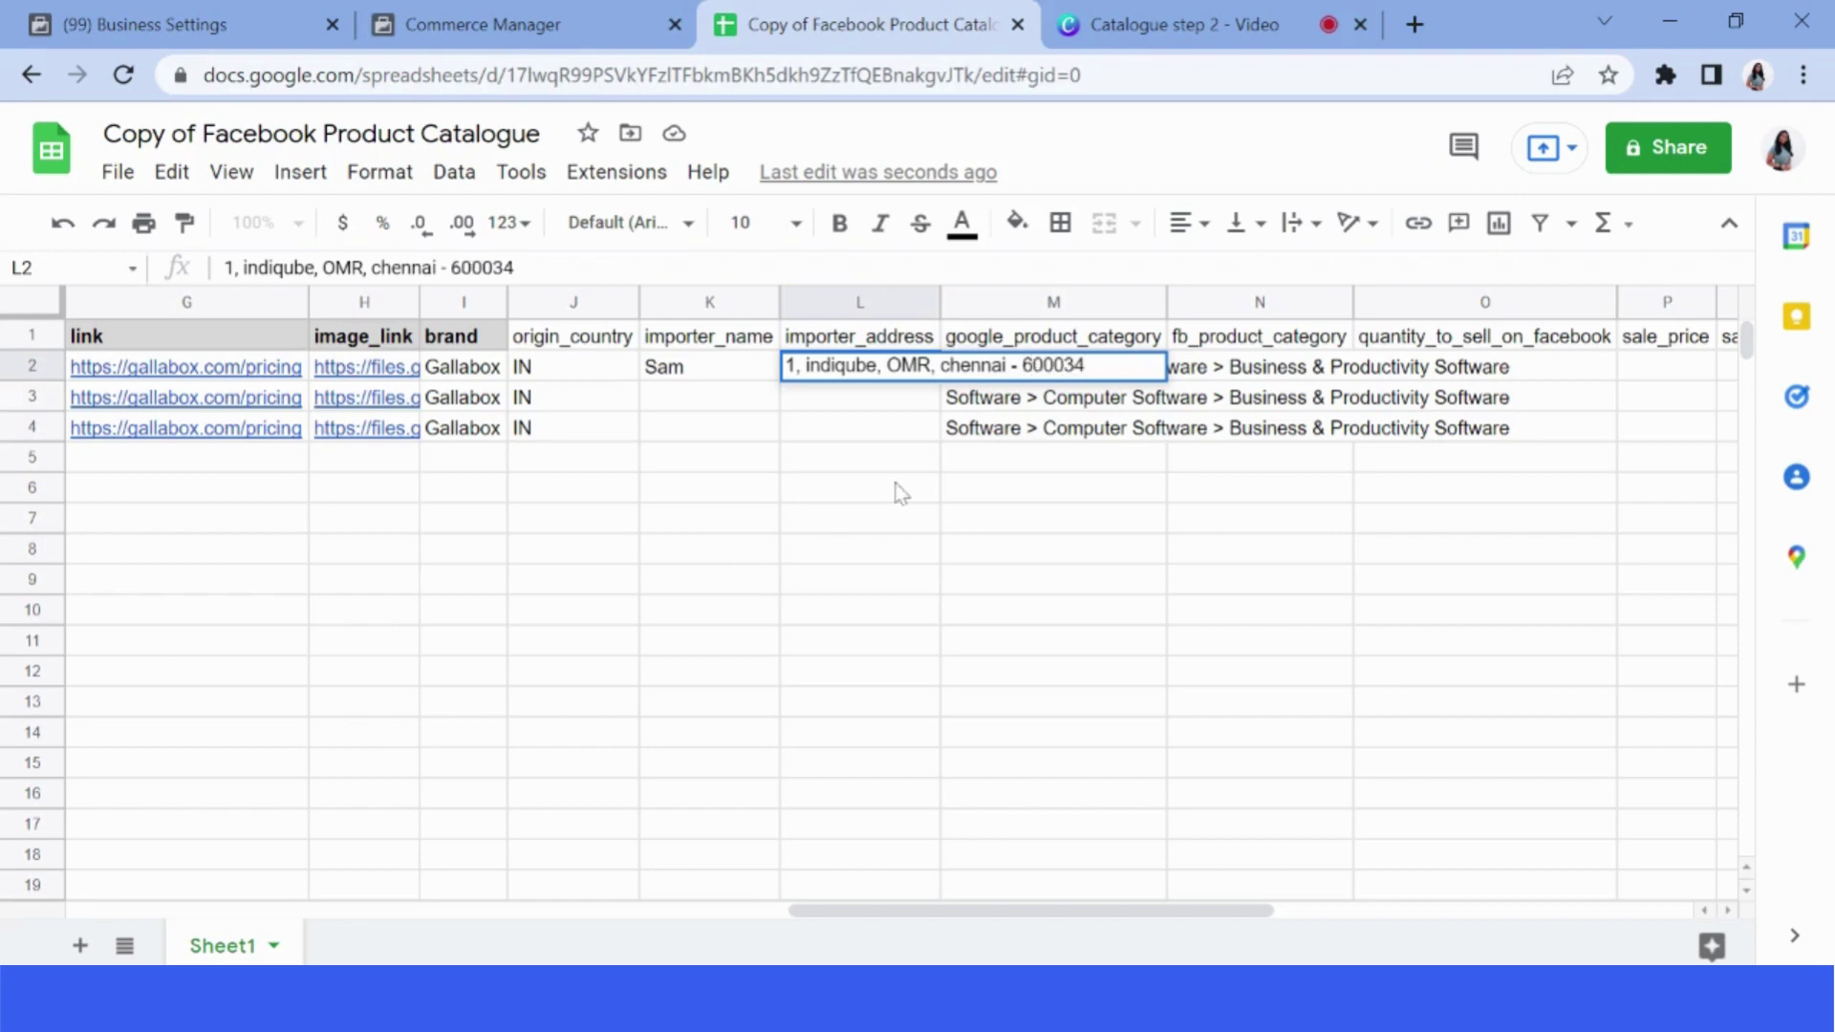
pyautogui.click(861, 518)
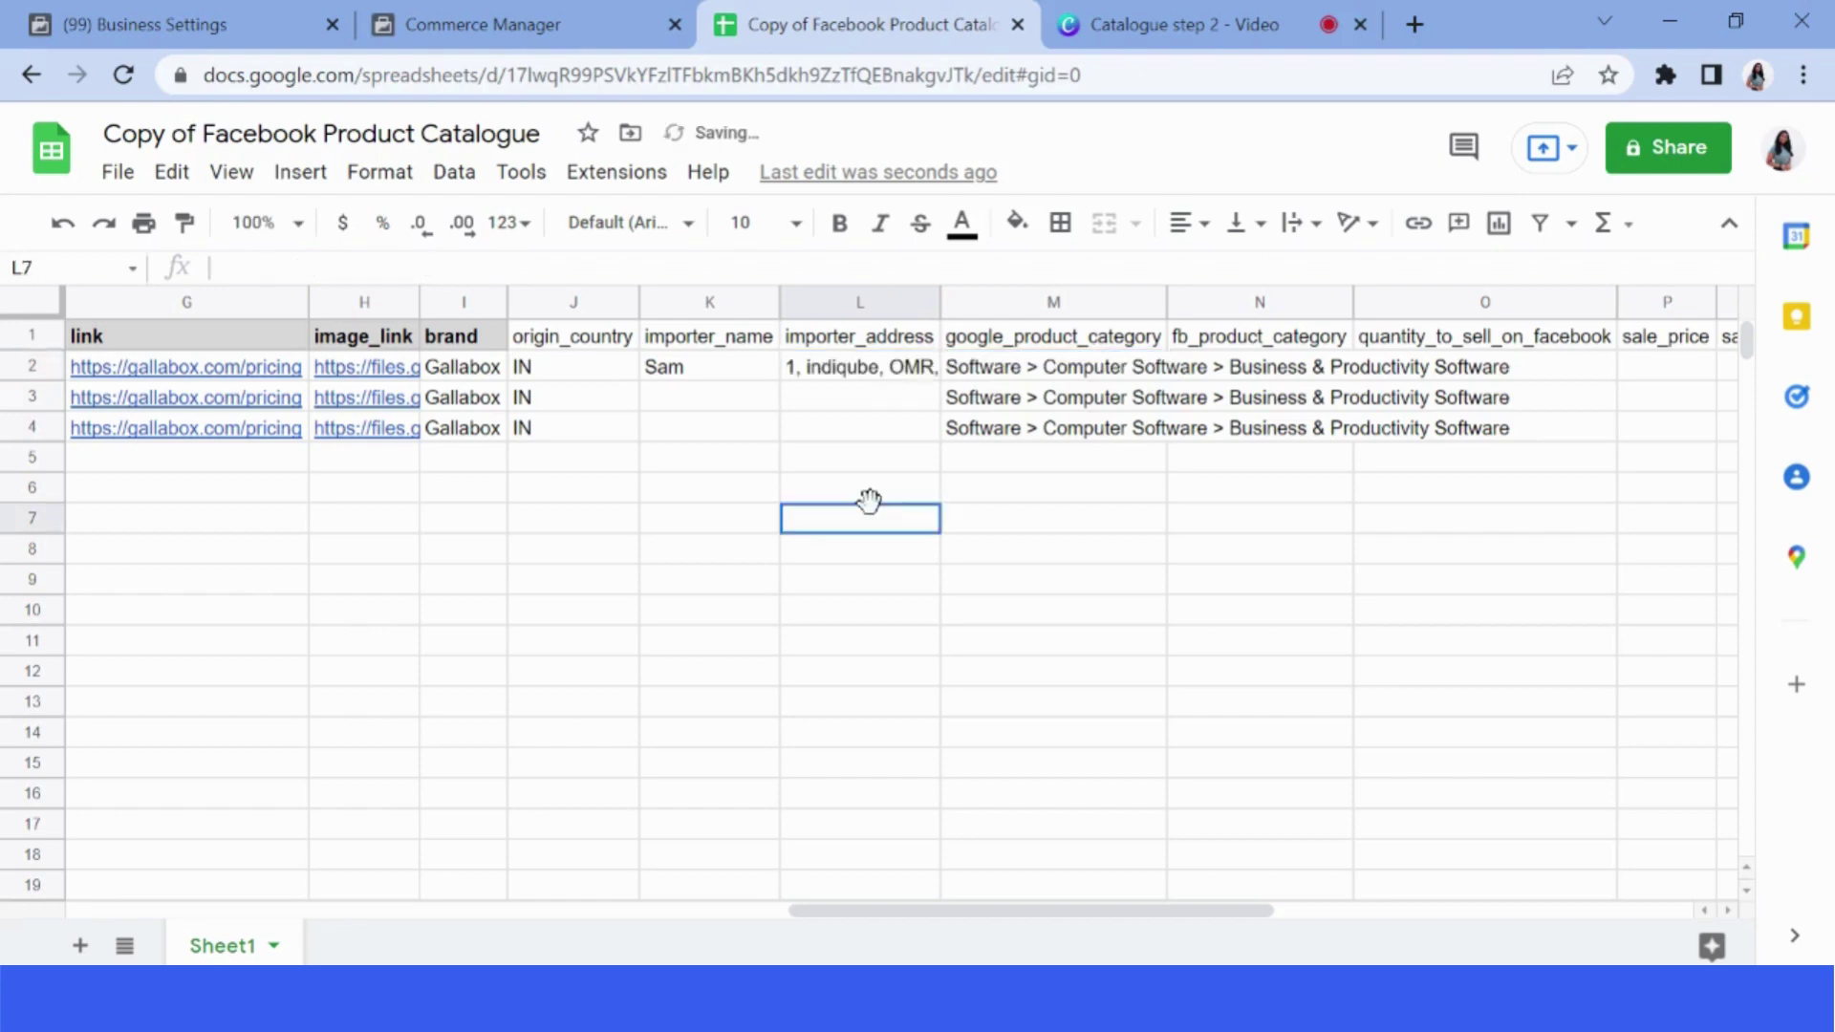
# - Fill the importer name and address from K2:L2 down to rows 3 and 4
pyautogui.click(713, 370)
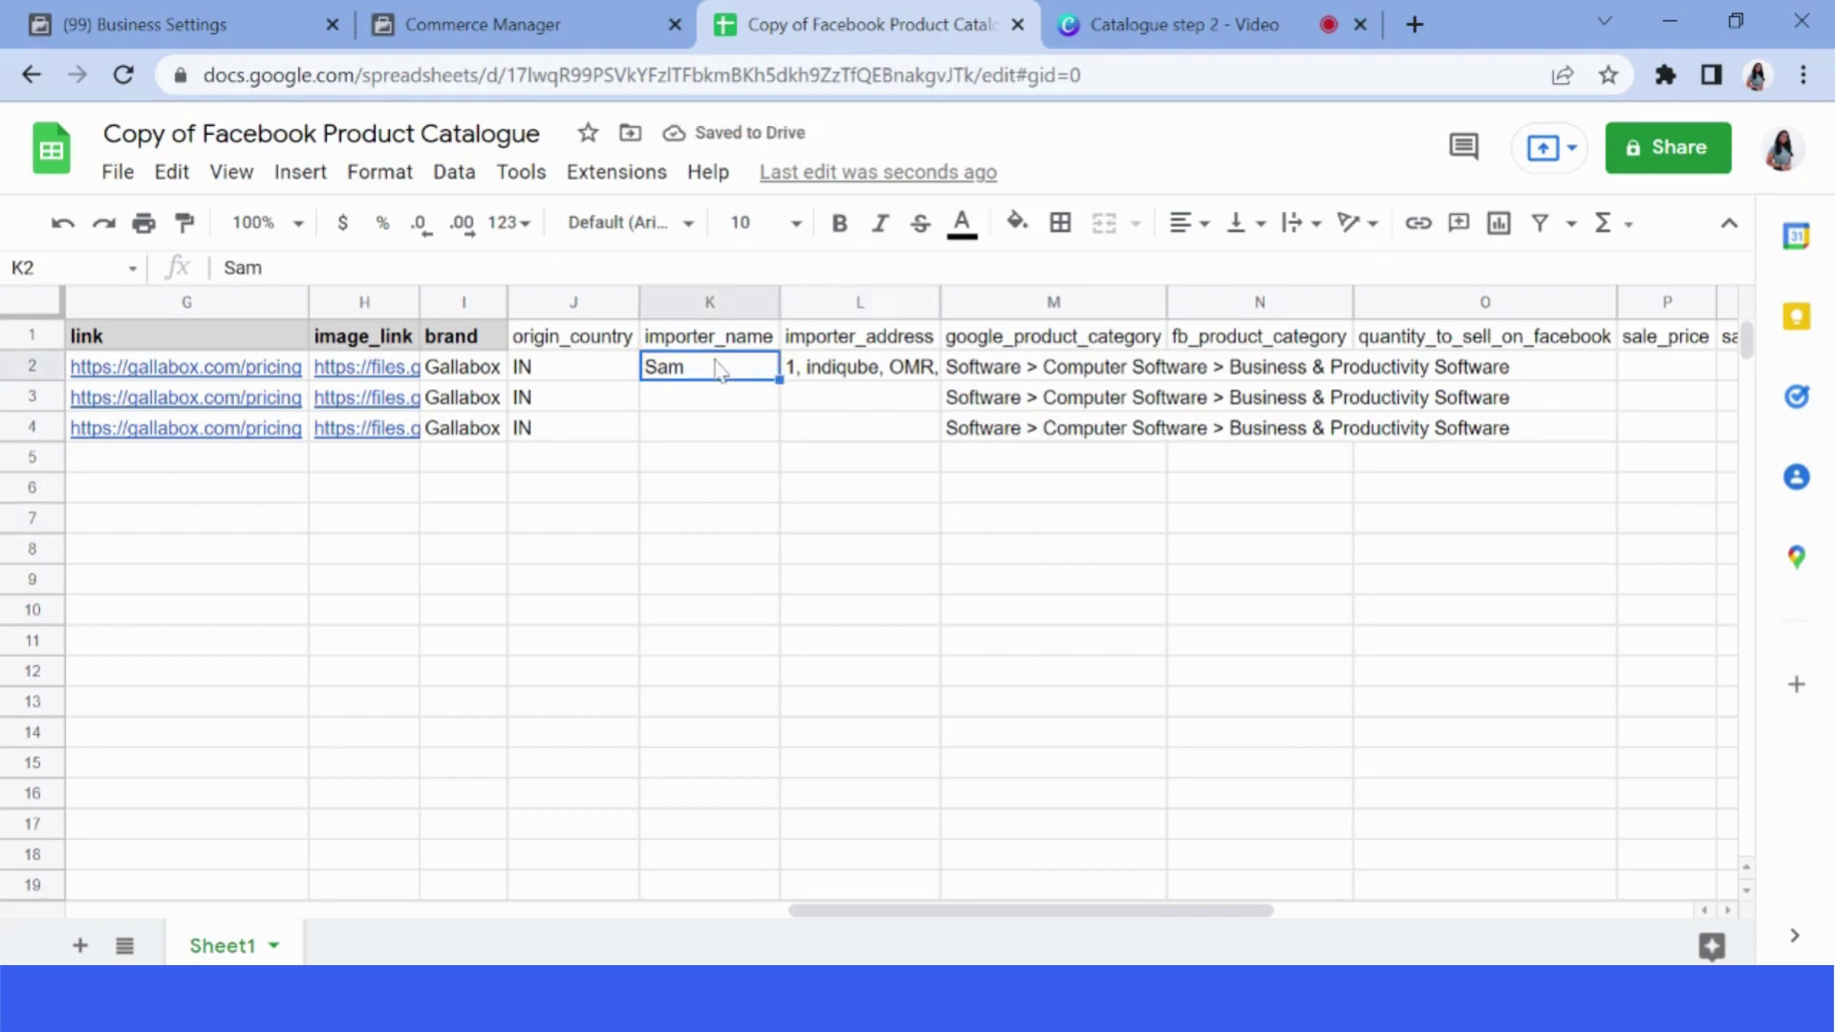
pyautogui.keyDown('shift'); pyautogui.click(866, 371); pyautogui.keyUp('shift')
pyautogui.moveTo(940, 380); pyautogui.dragTo(940, 431)
pyautogui.click(818, 559)
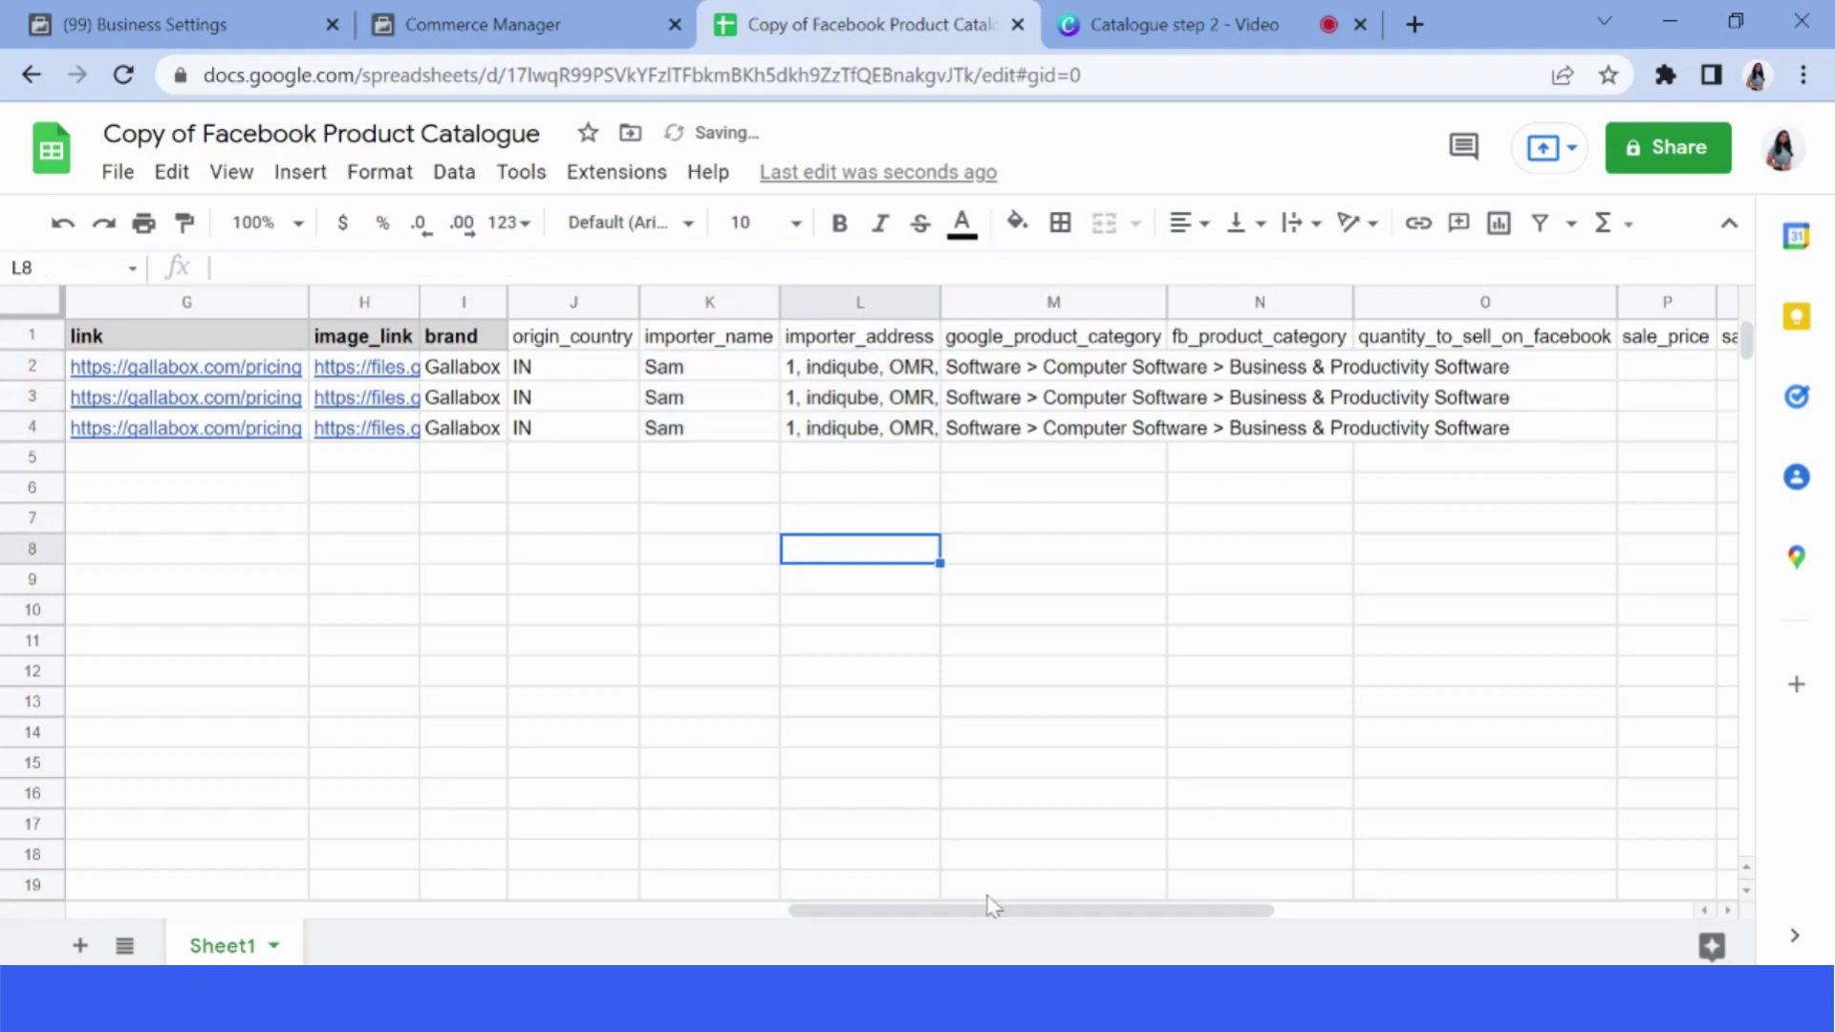
pyautogui.moveTo(989, 916); pyautogui.dragTo(862, 917)
# - Share the sheet with anyone with the link, copy the link, and return to Commerce Manager
pyautogui.click(1682, 148)
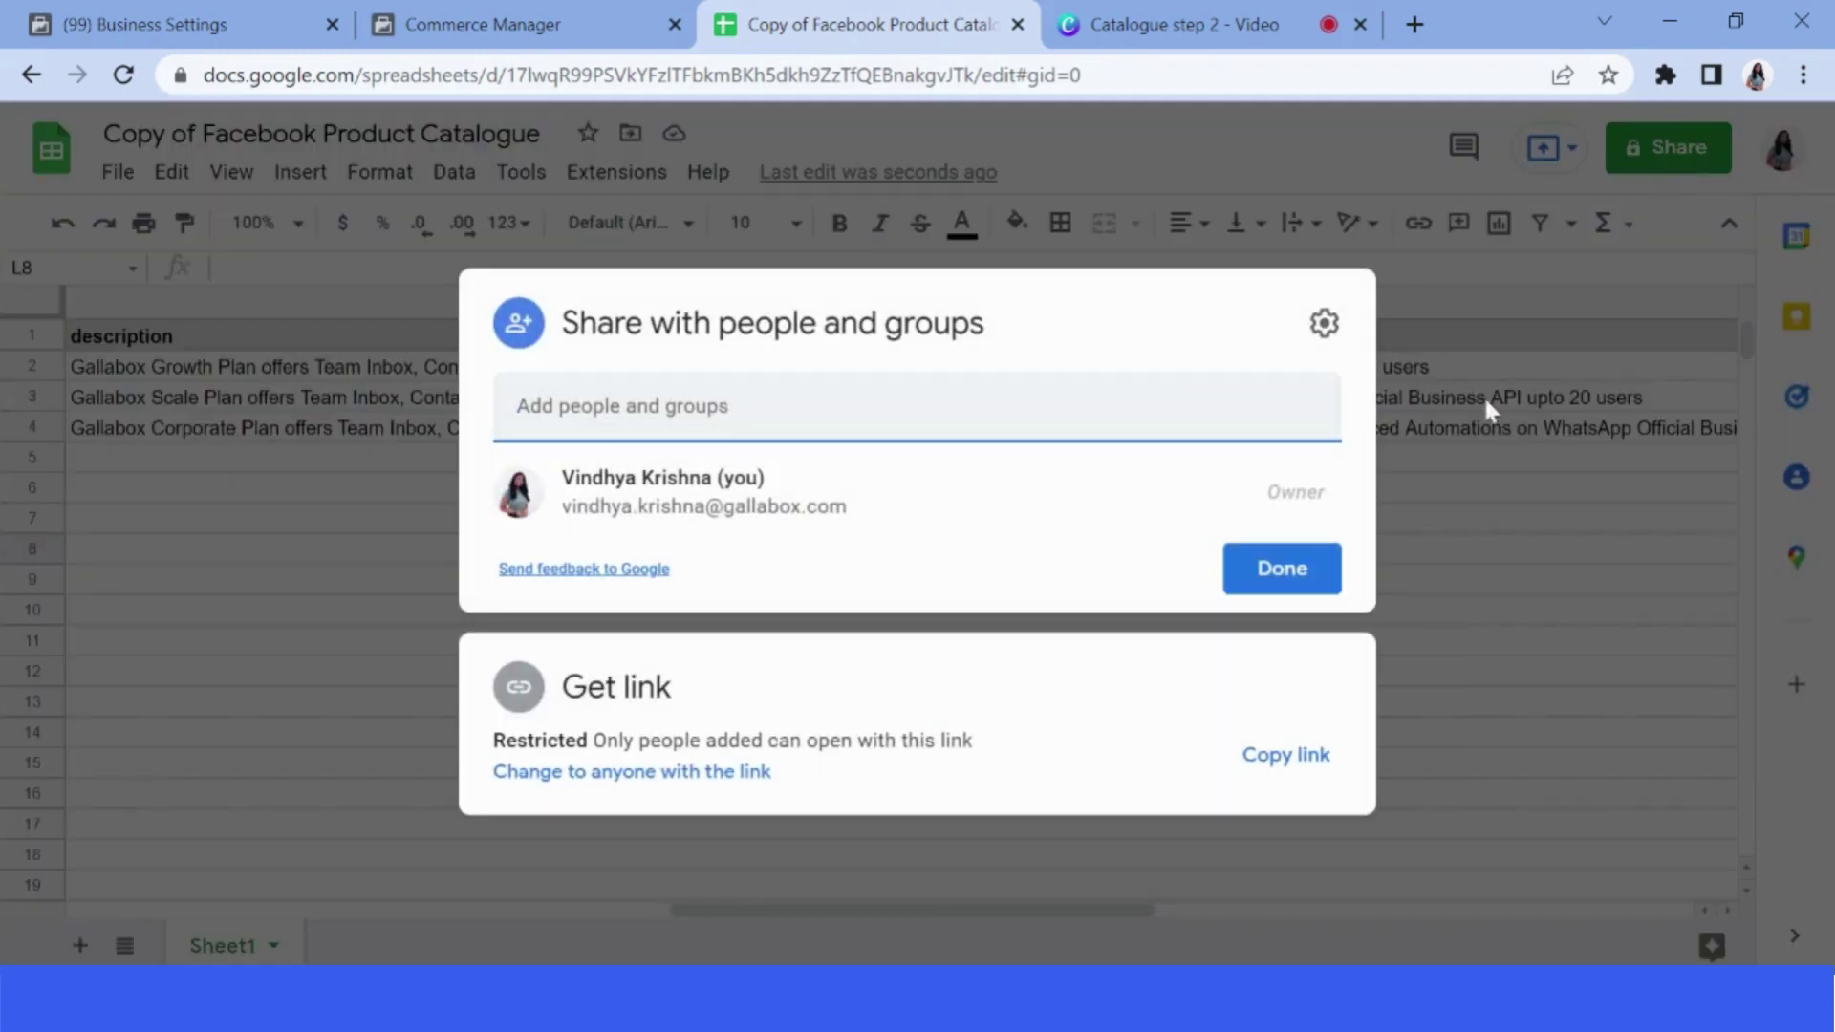
pyautogui.click(729, 774)
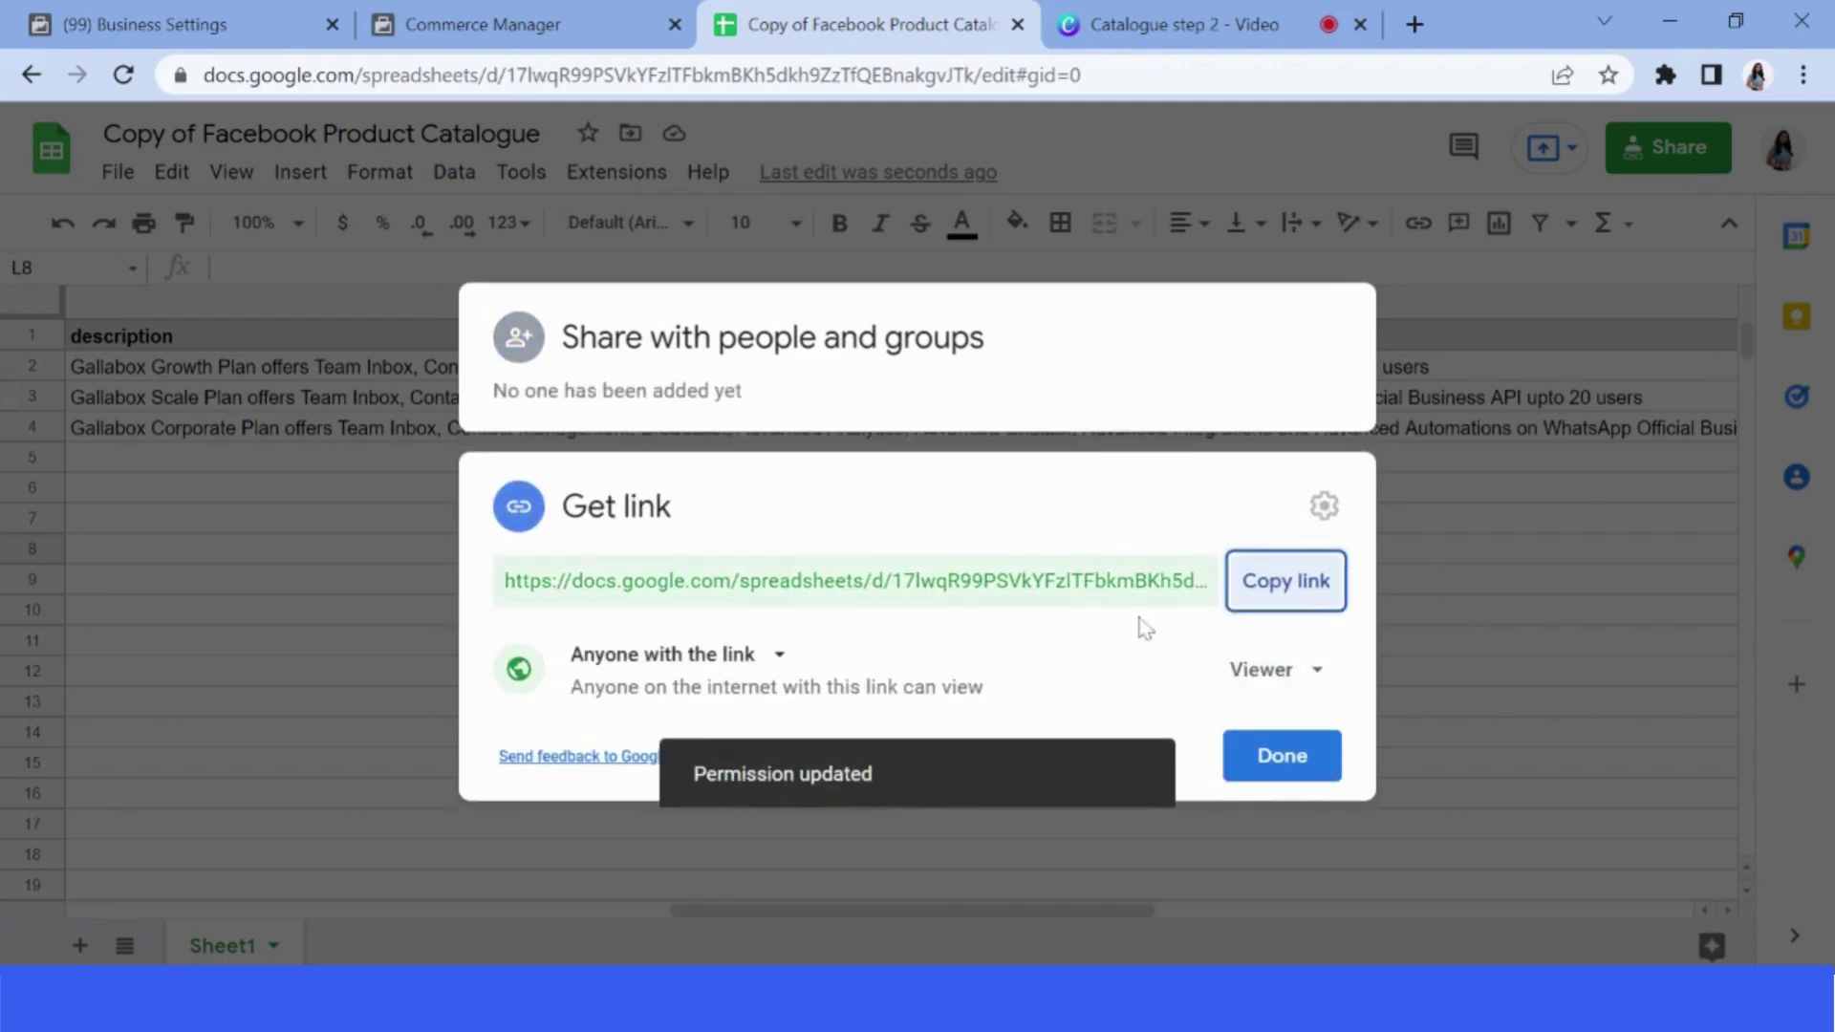
pyautogui.click(1286, 581)
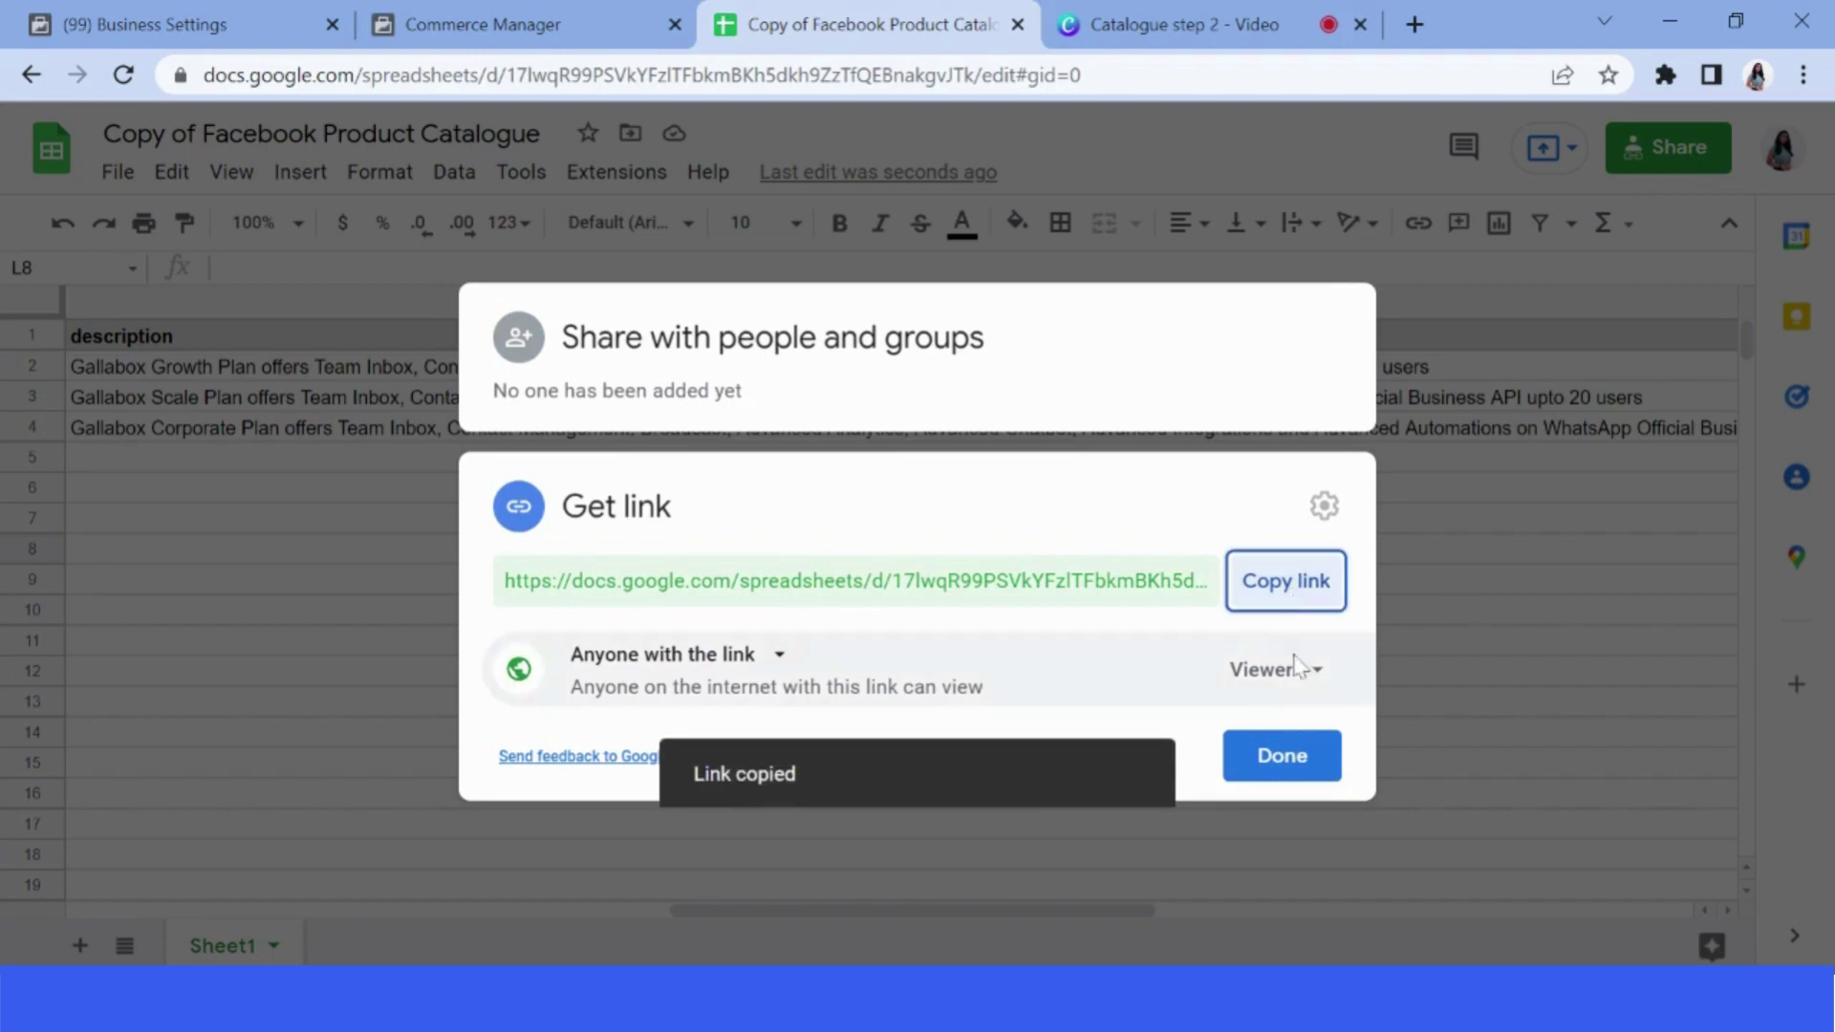
pyautogui.click(1308, 771)
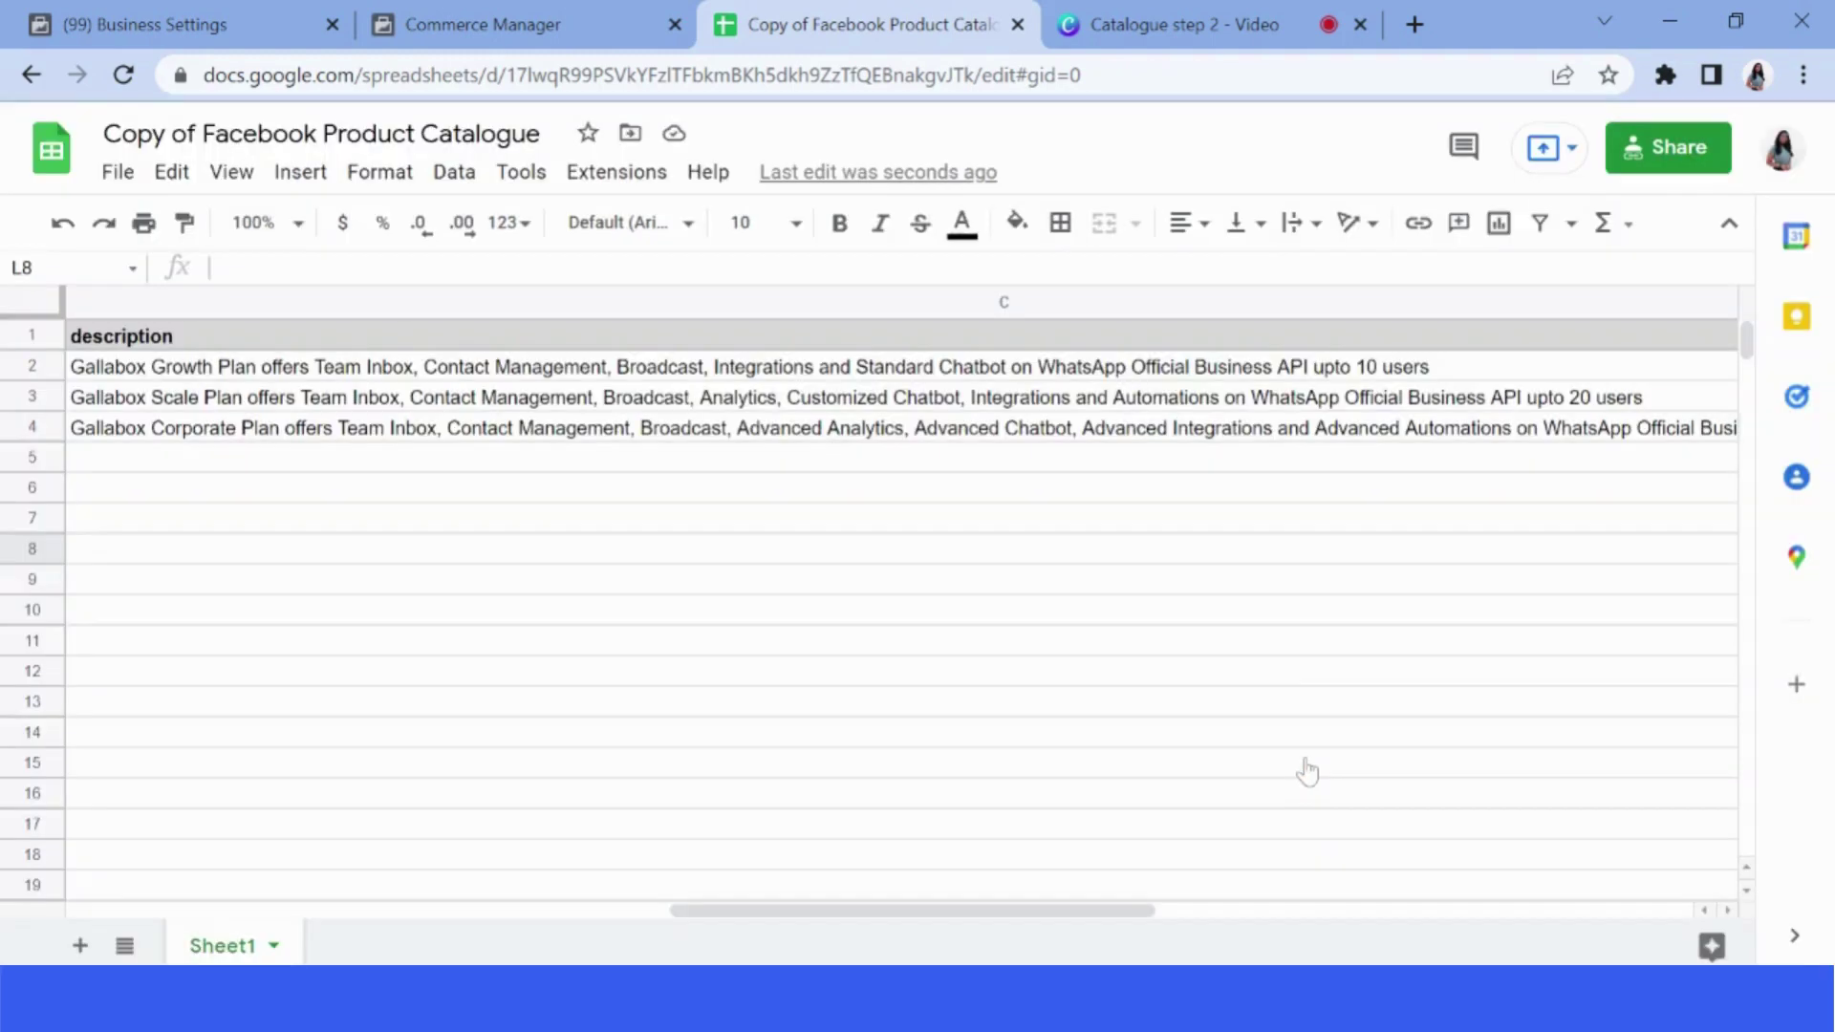
pyautogui.click(482, 24)
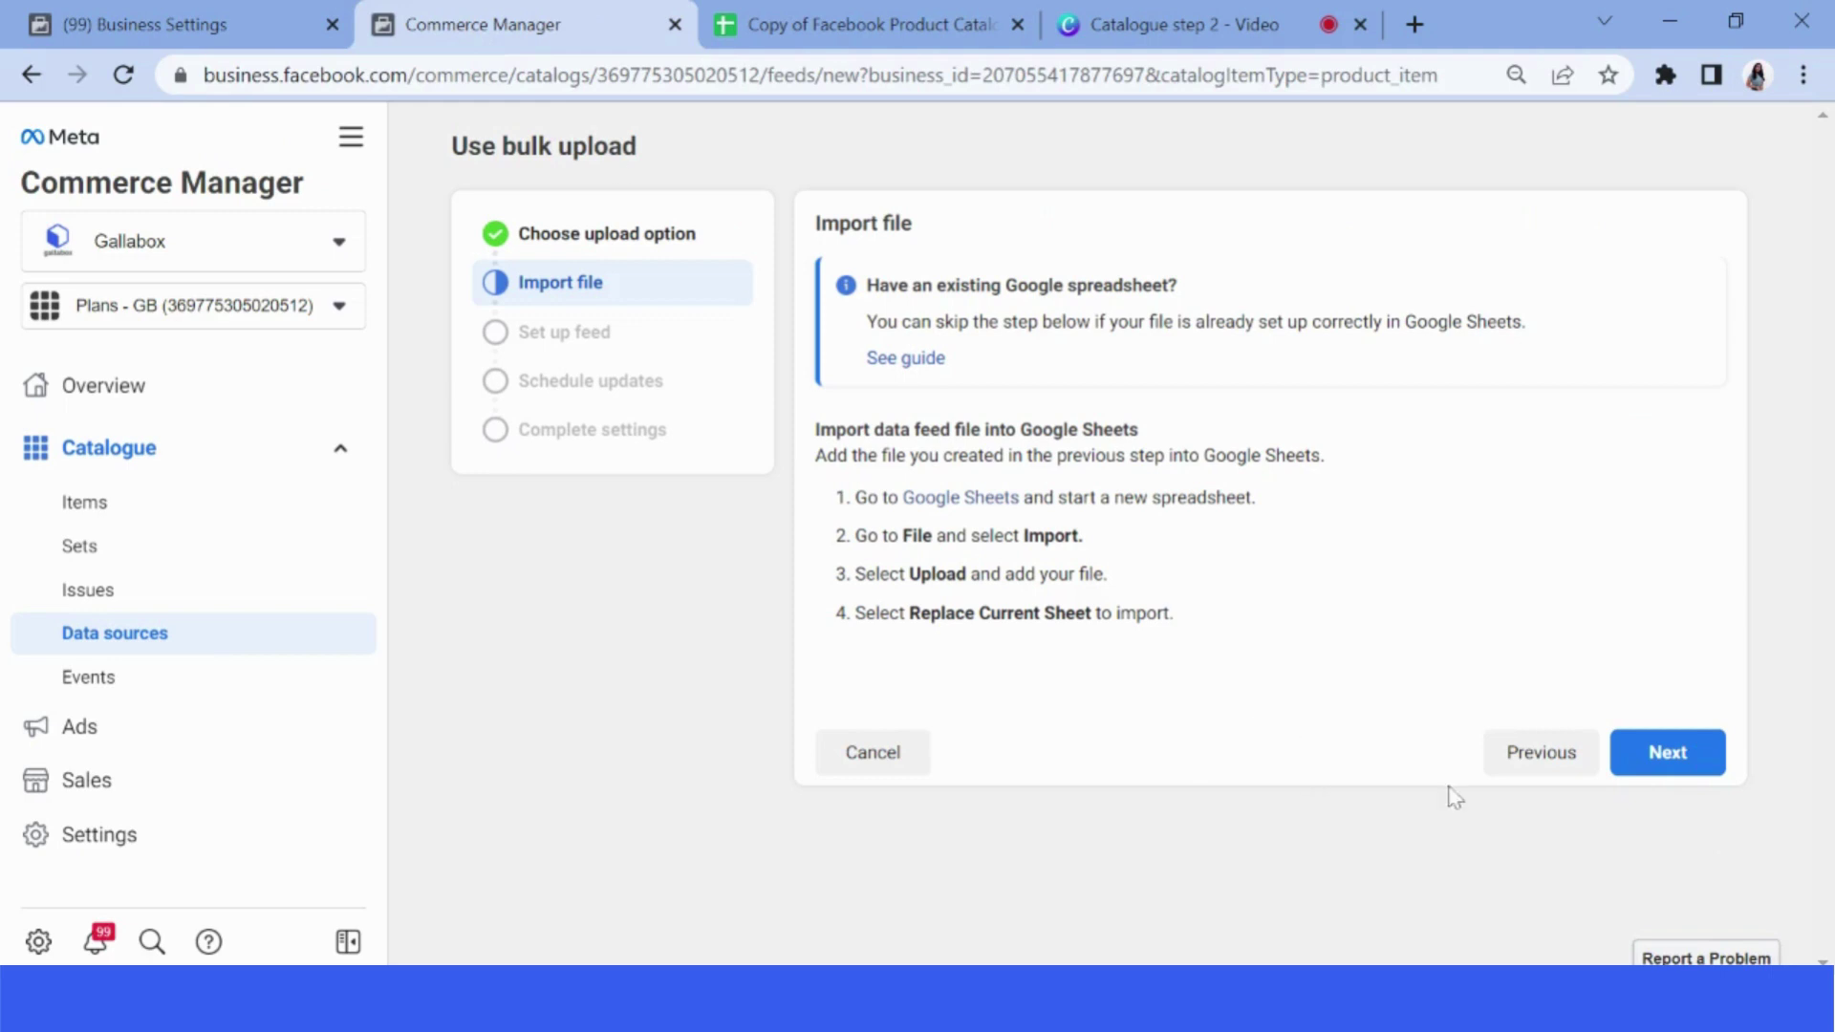
# - Paste the shared Google Sheet link as the feed URL and continue
pyautogui.click(1672, 751)
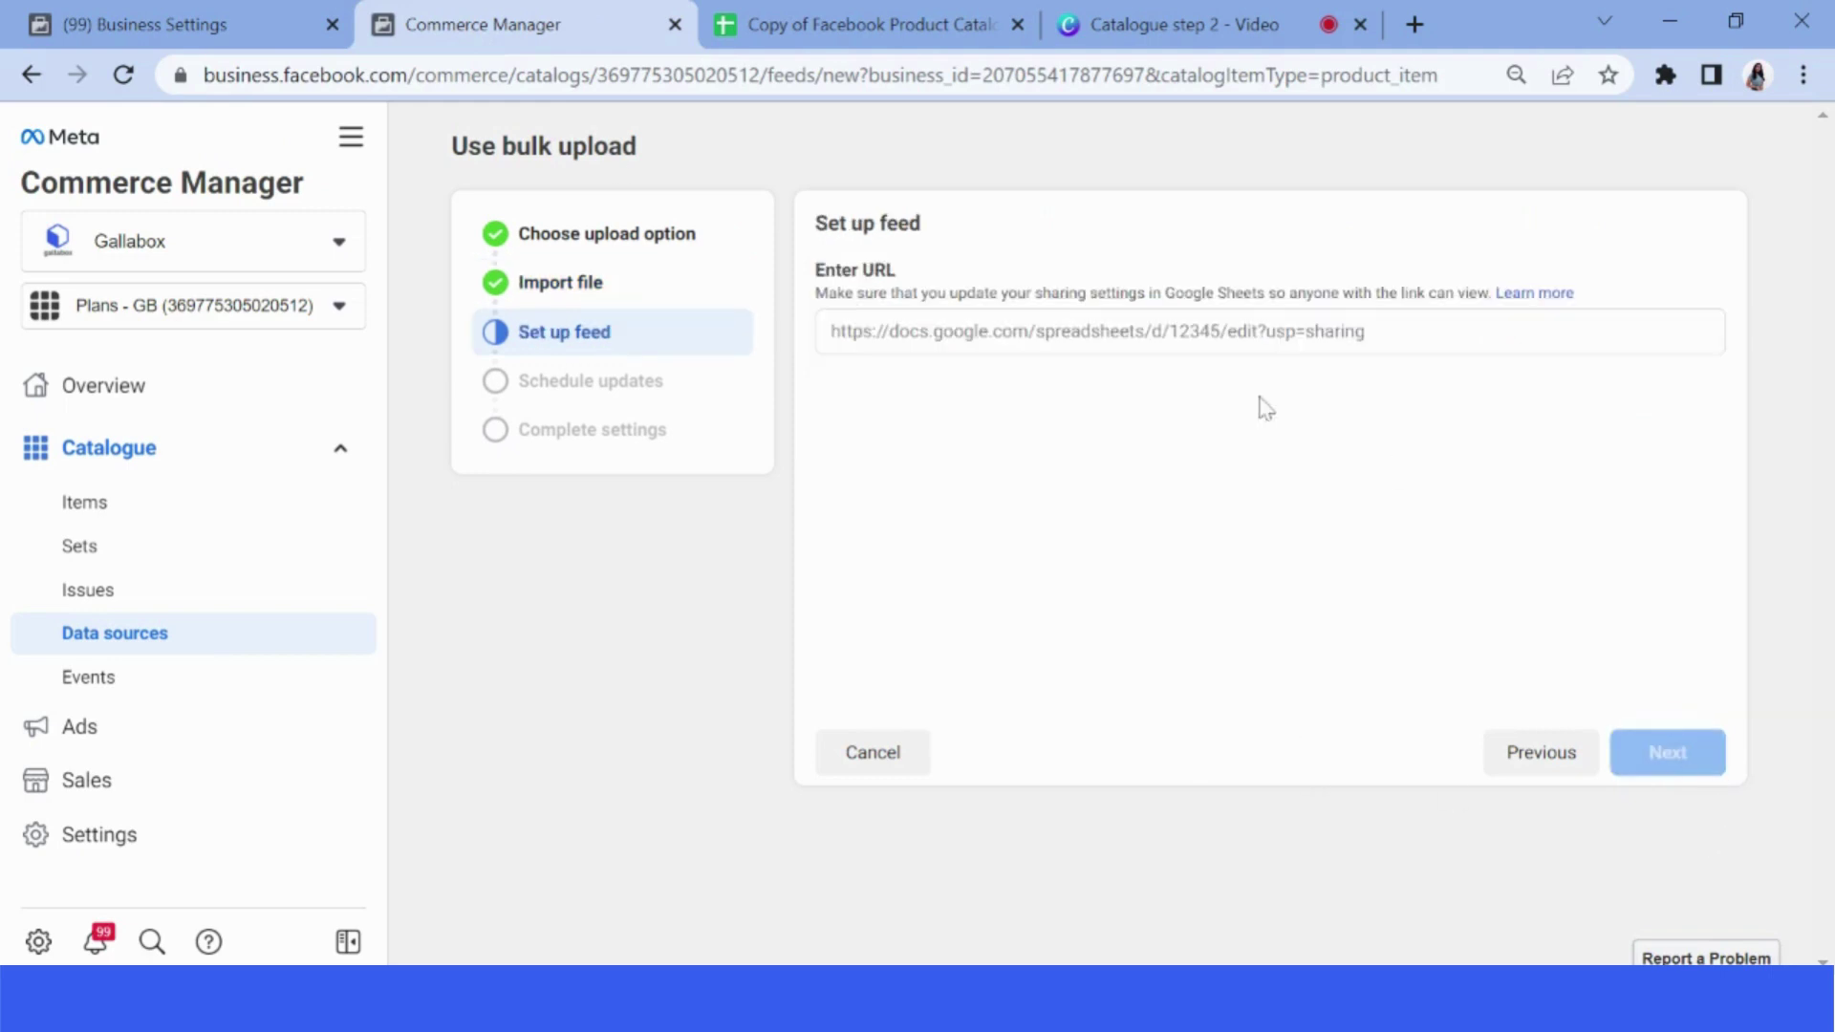
pyautogui.click(1135, 344)
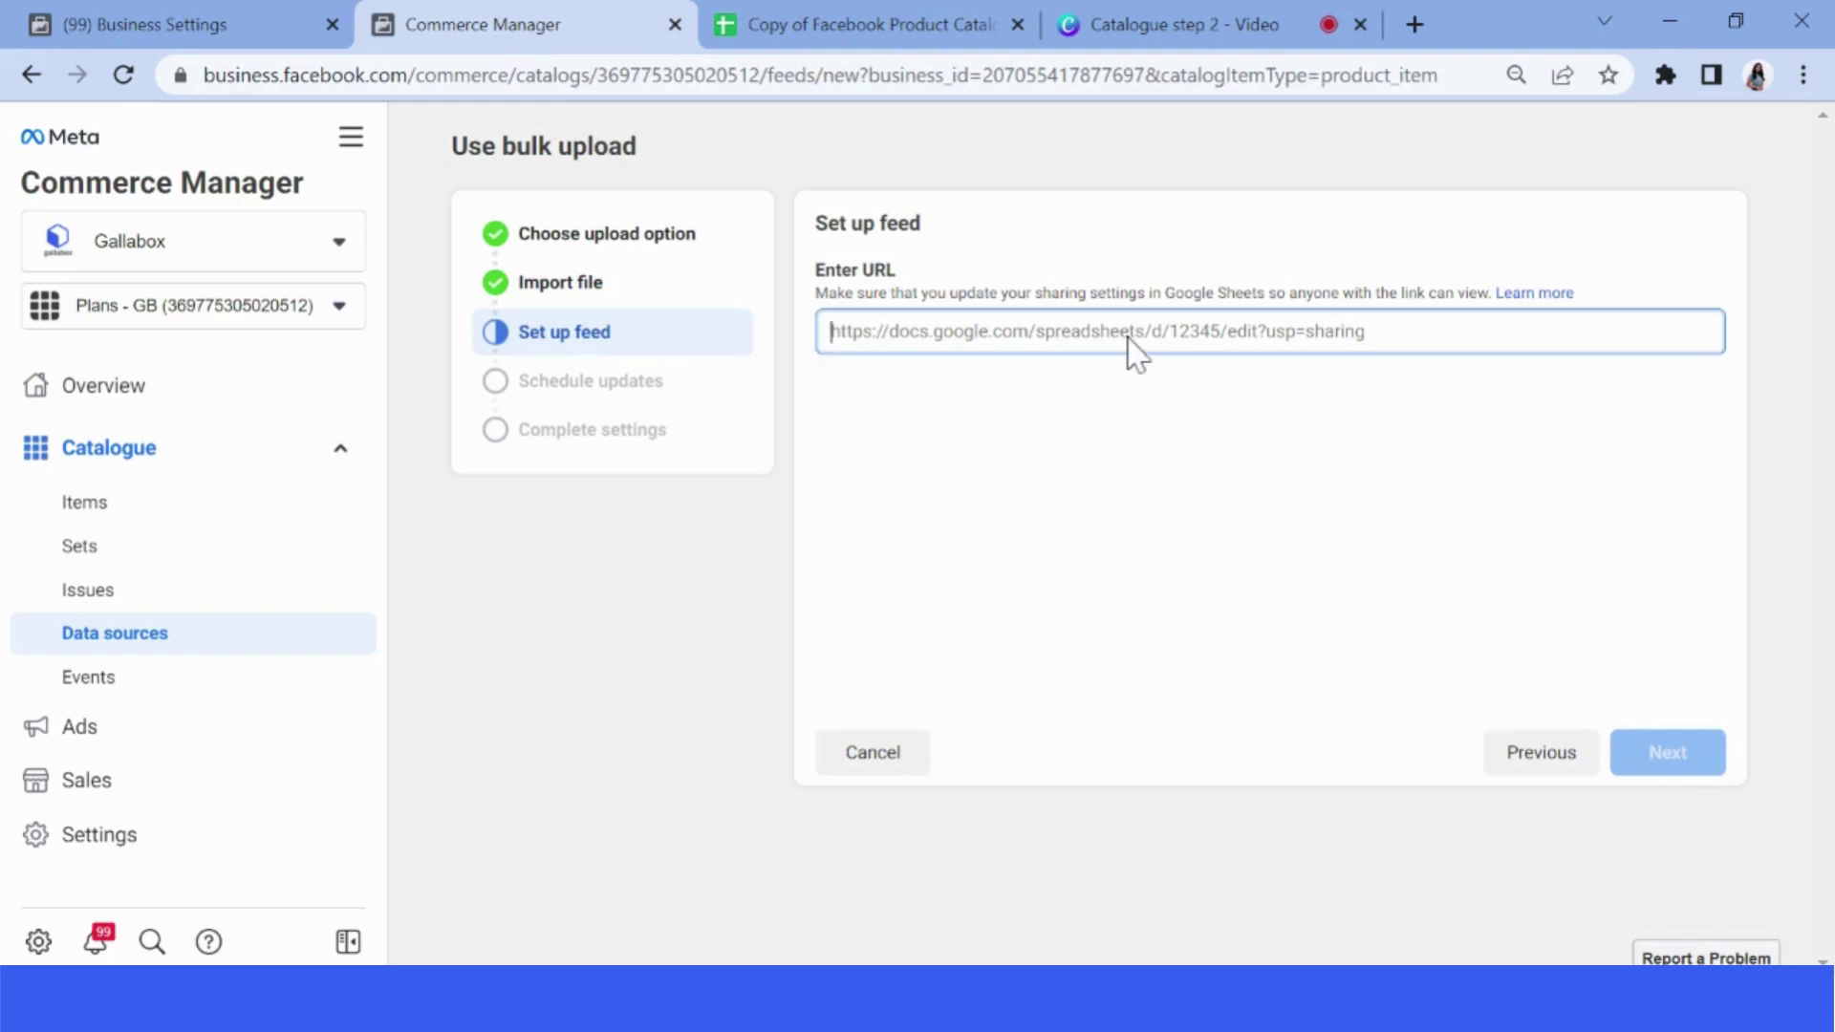
pyautogui.hotkey('ctrl', 'v')
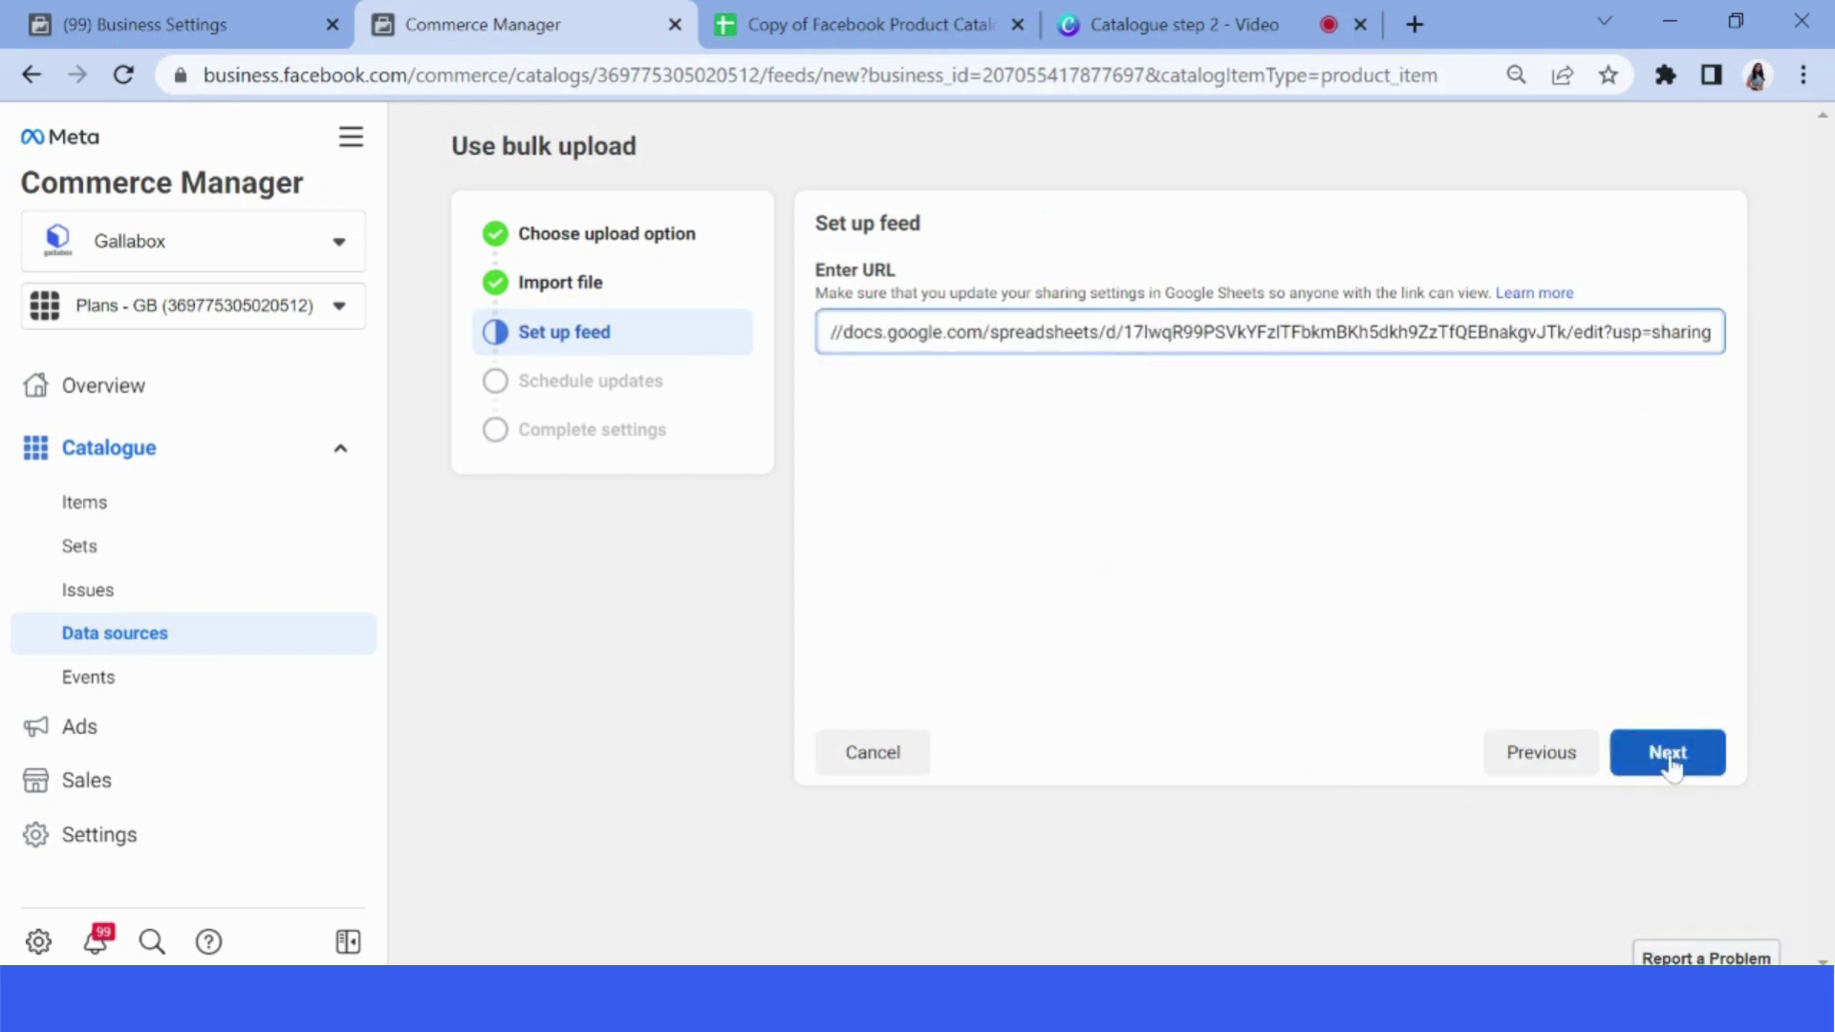
pyautogui.click(1668, 752)
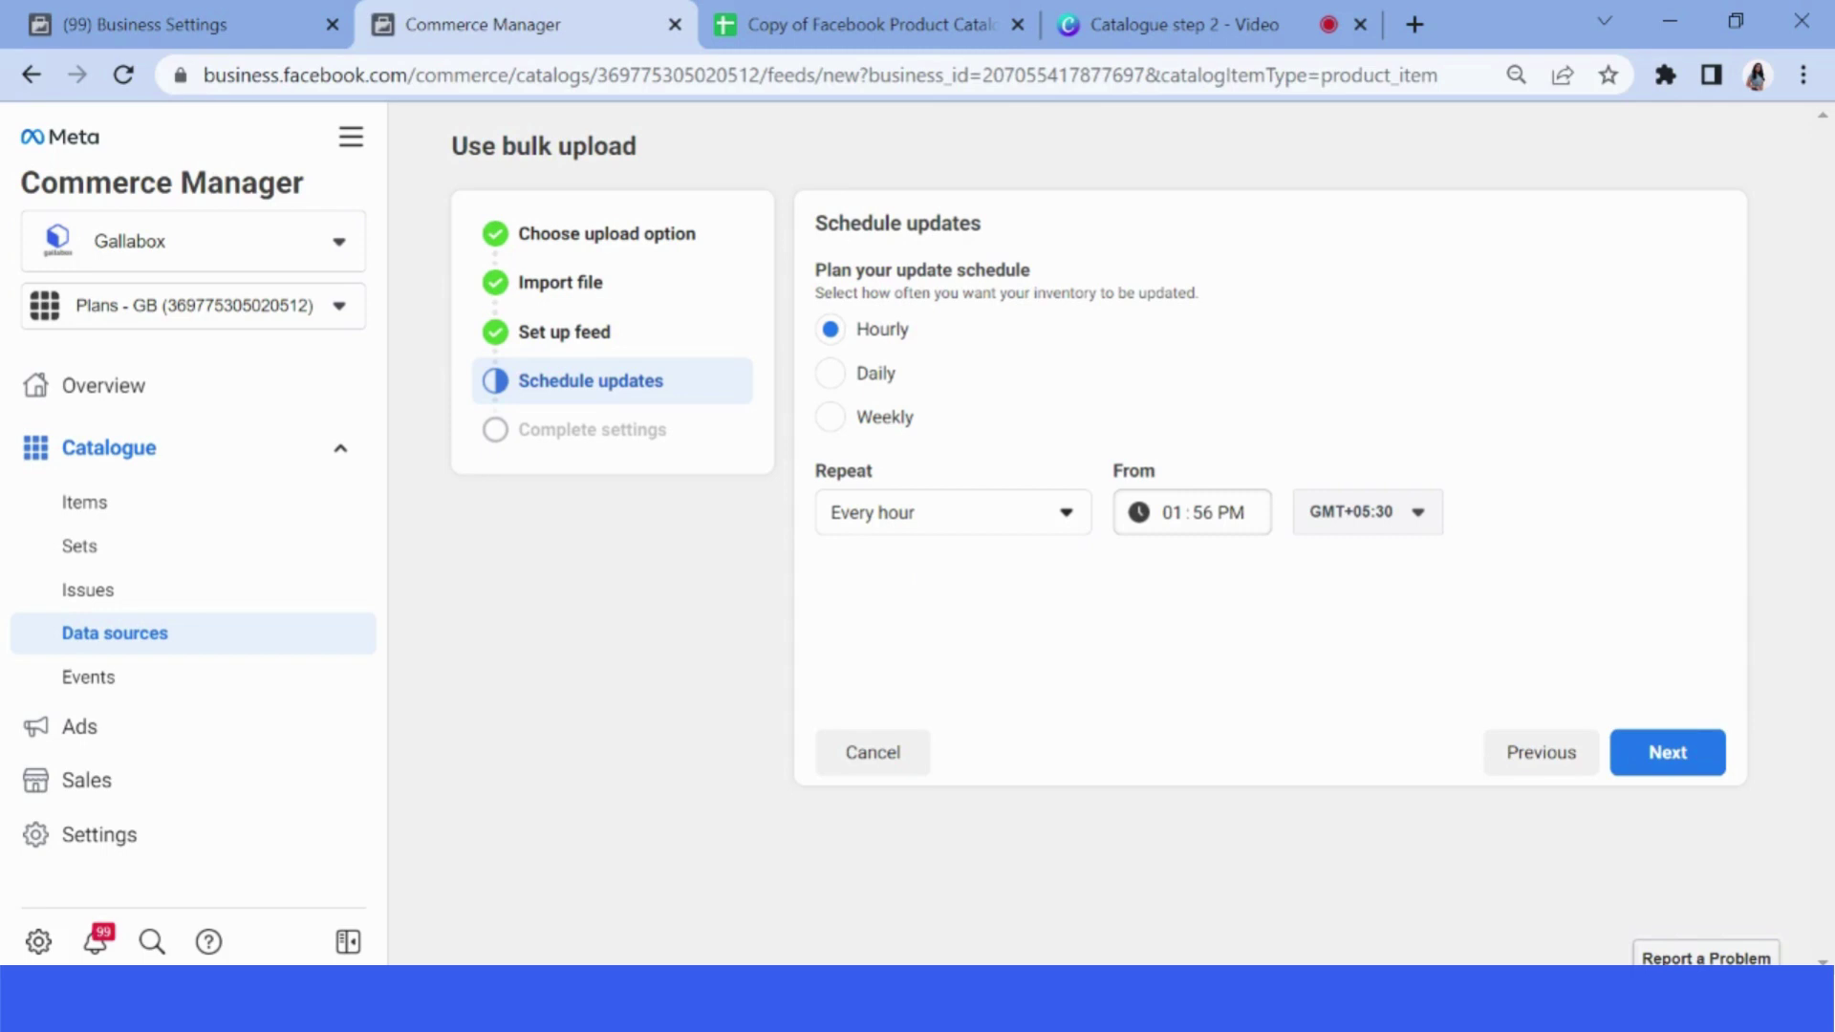
# - Set the hourly feed updates to start at 05:00 PM and continue
pyautogui.click(1174, 513)
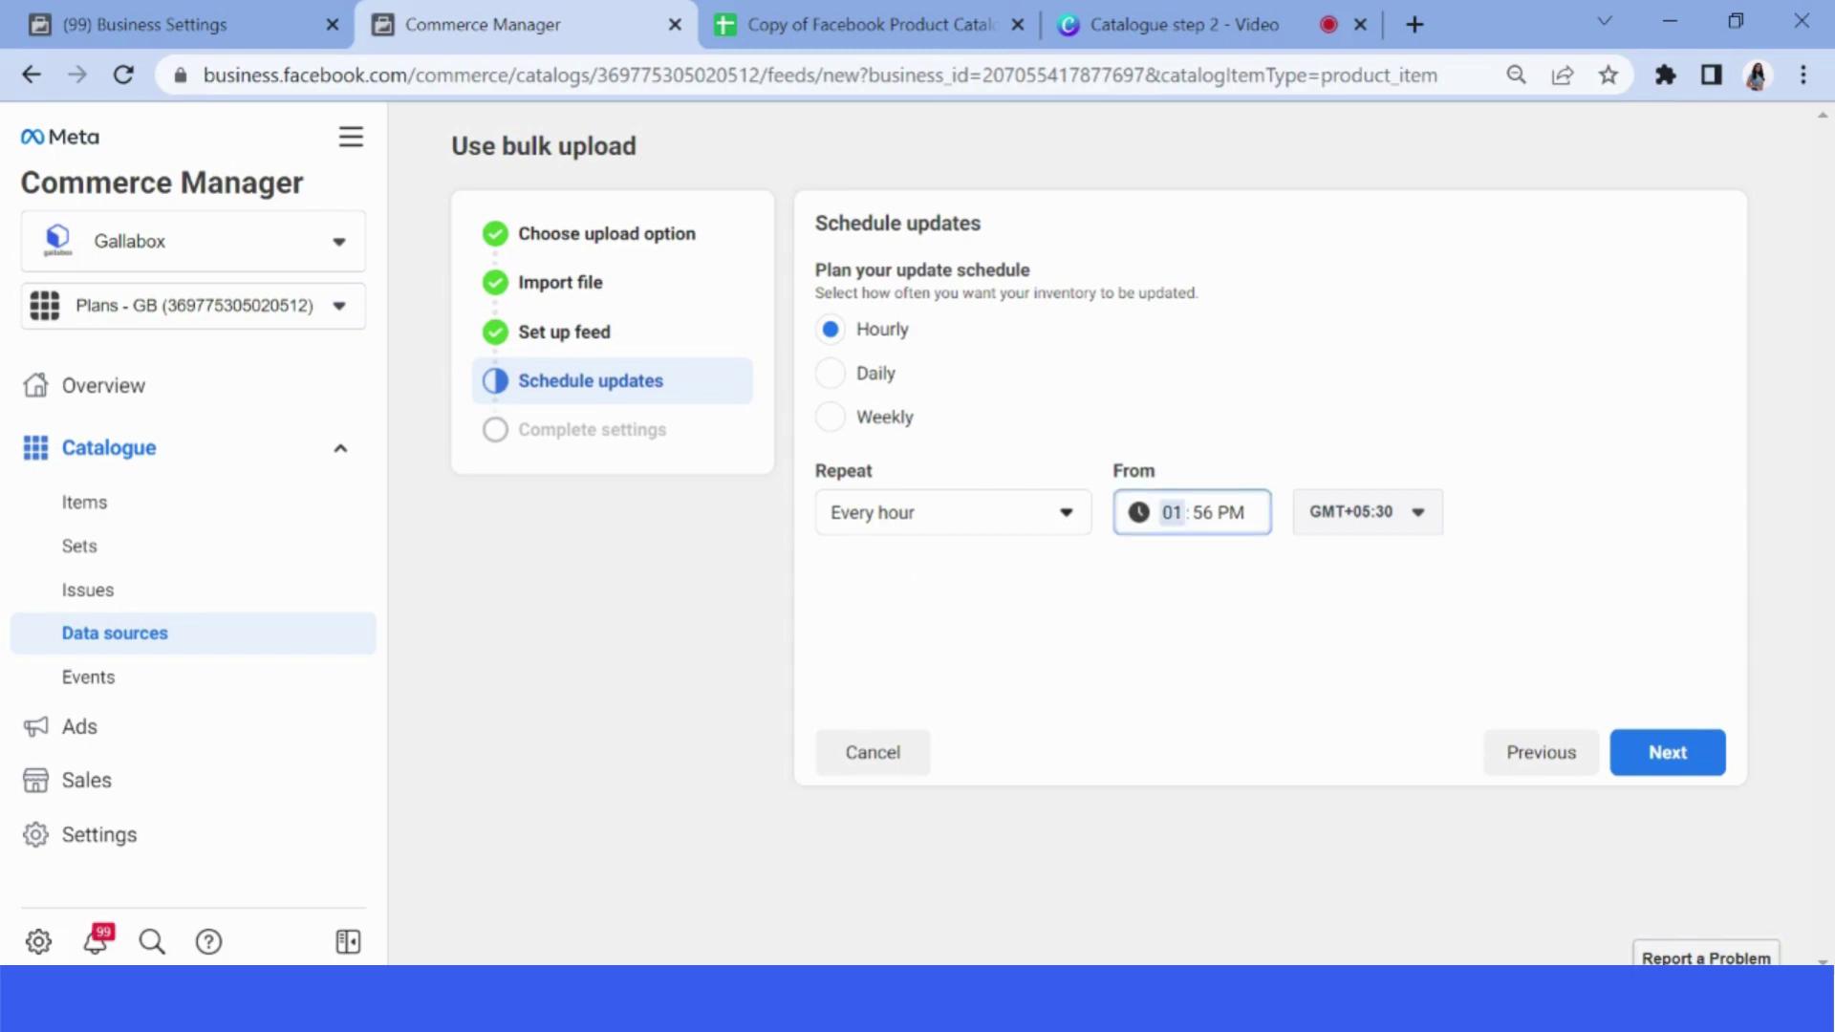
pyautogui.write('5')
pyautogui.press('Tab')
pyautogui.write('0')
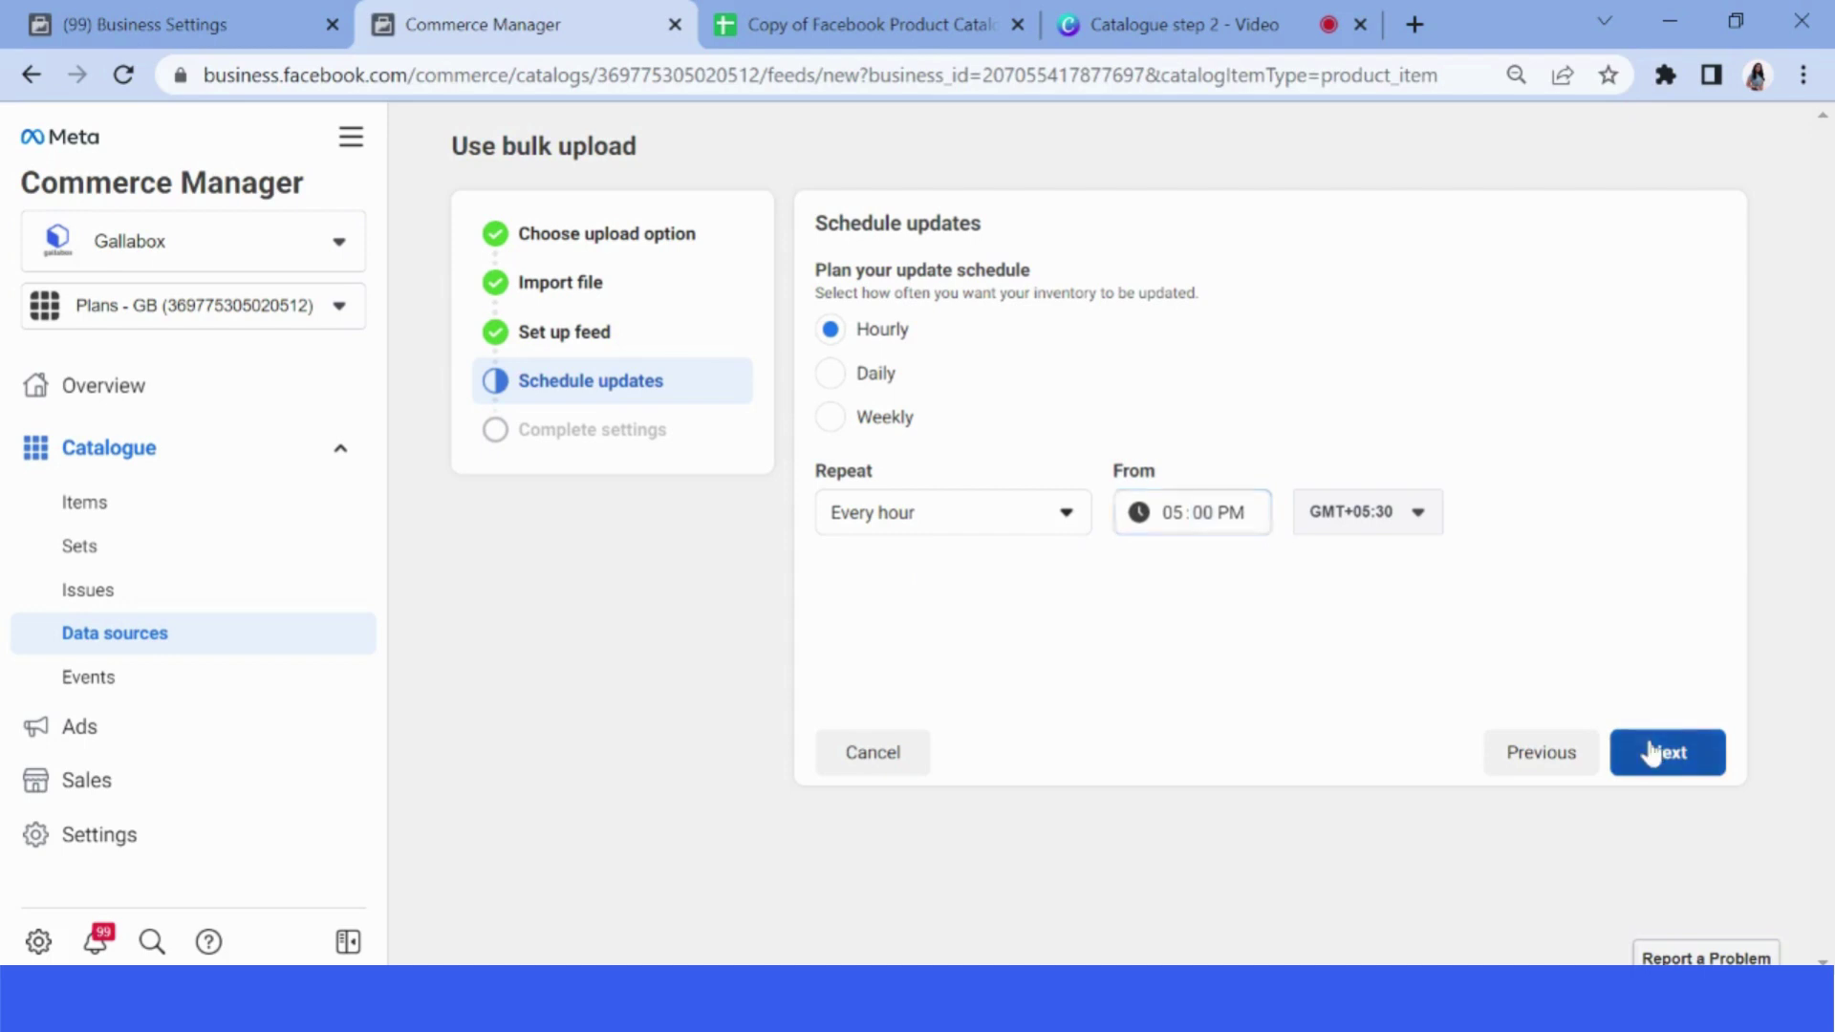
pyautogui.click(1657, 752)
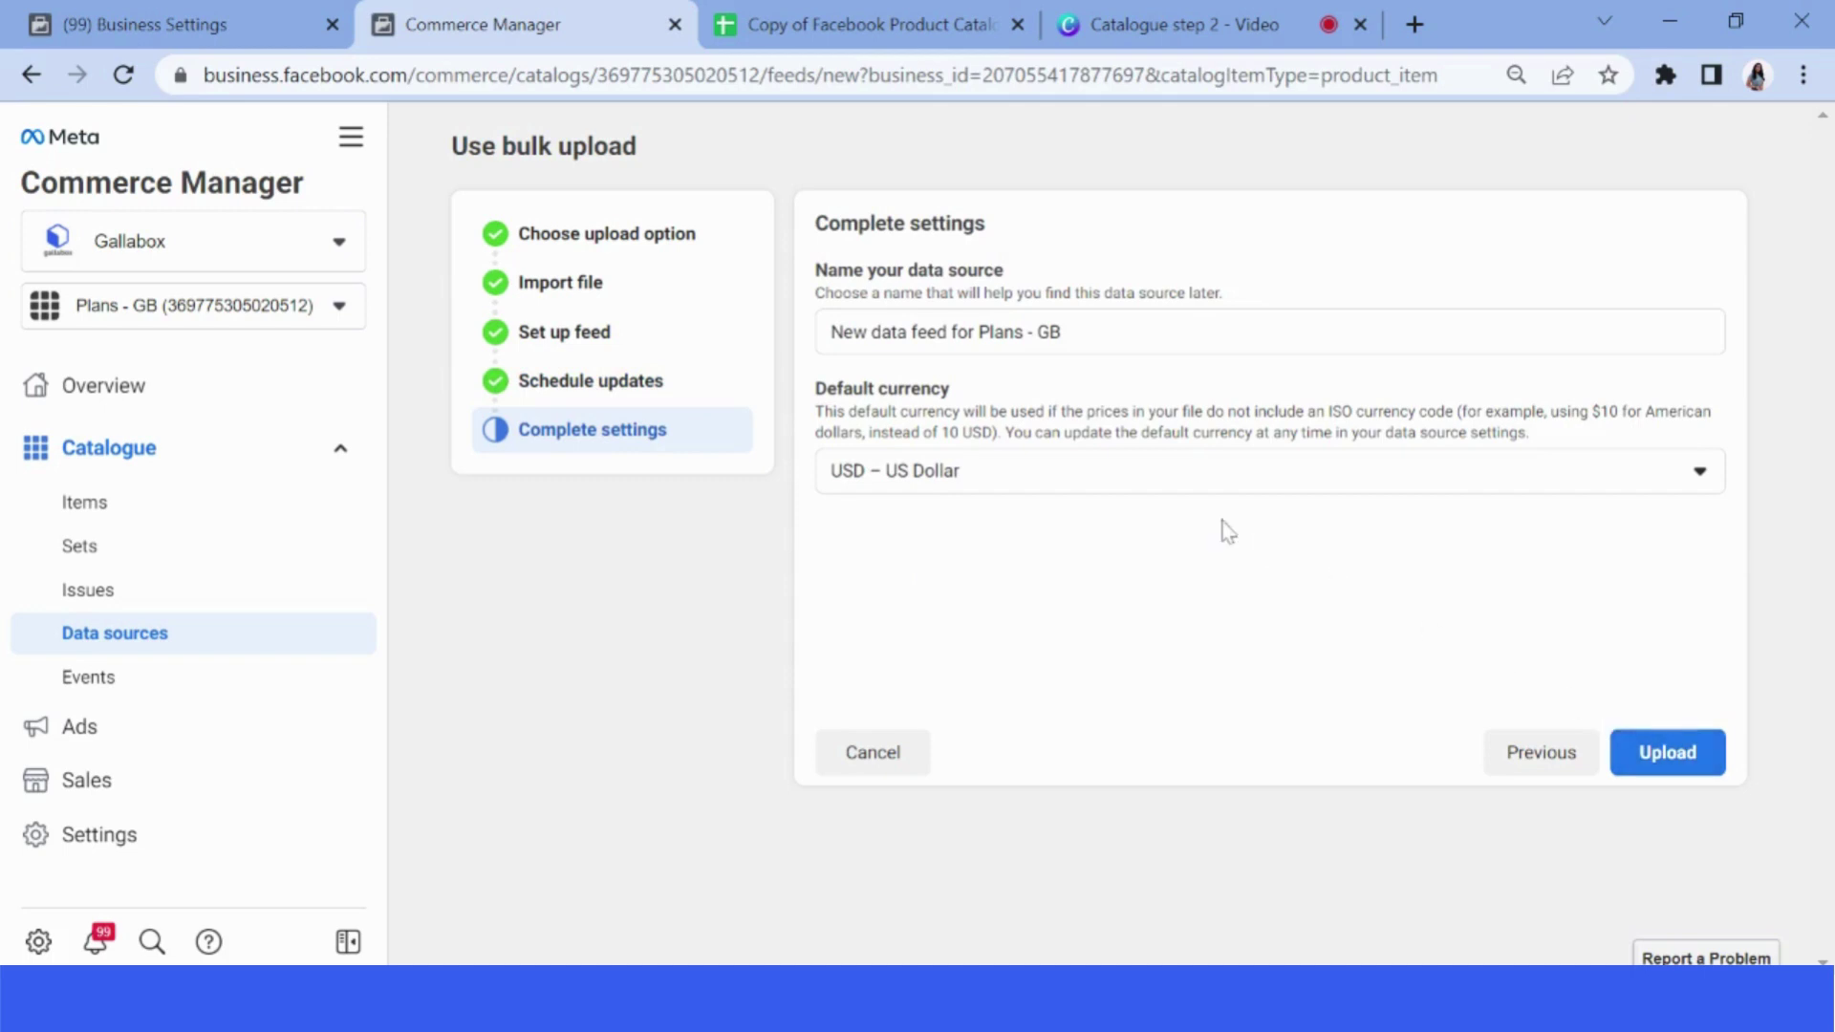
# - Set the default currency to INR – Indian Rupee and upload the feed
pyautogui.click(1698, 476)
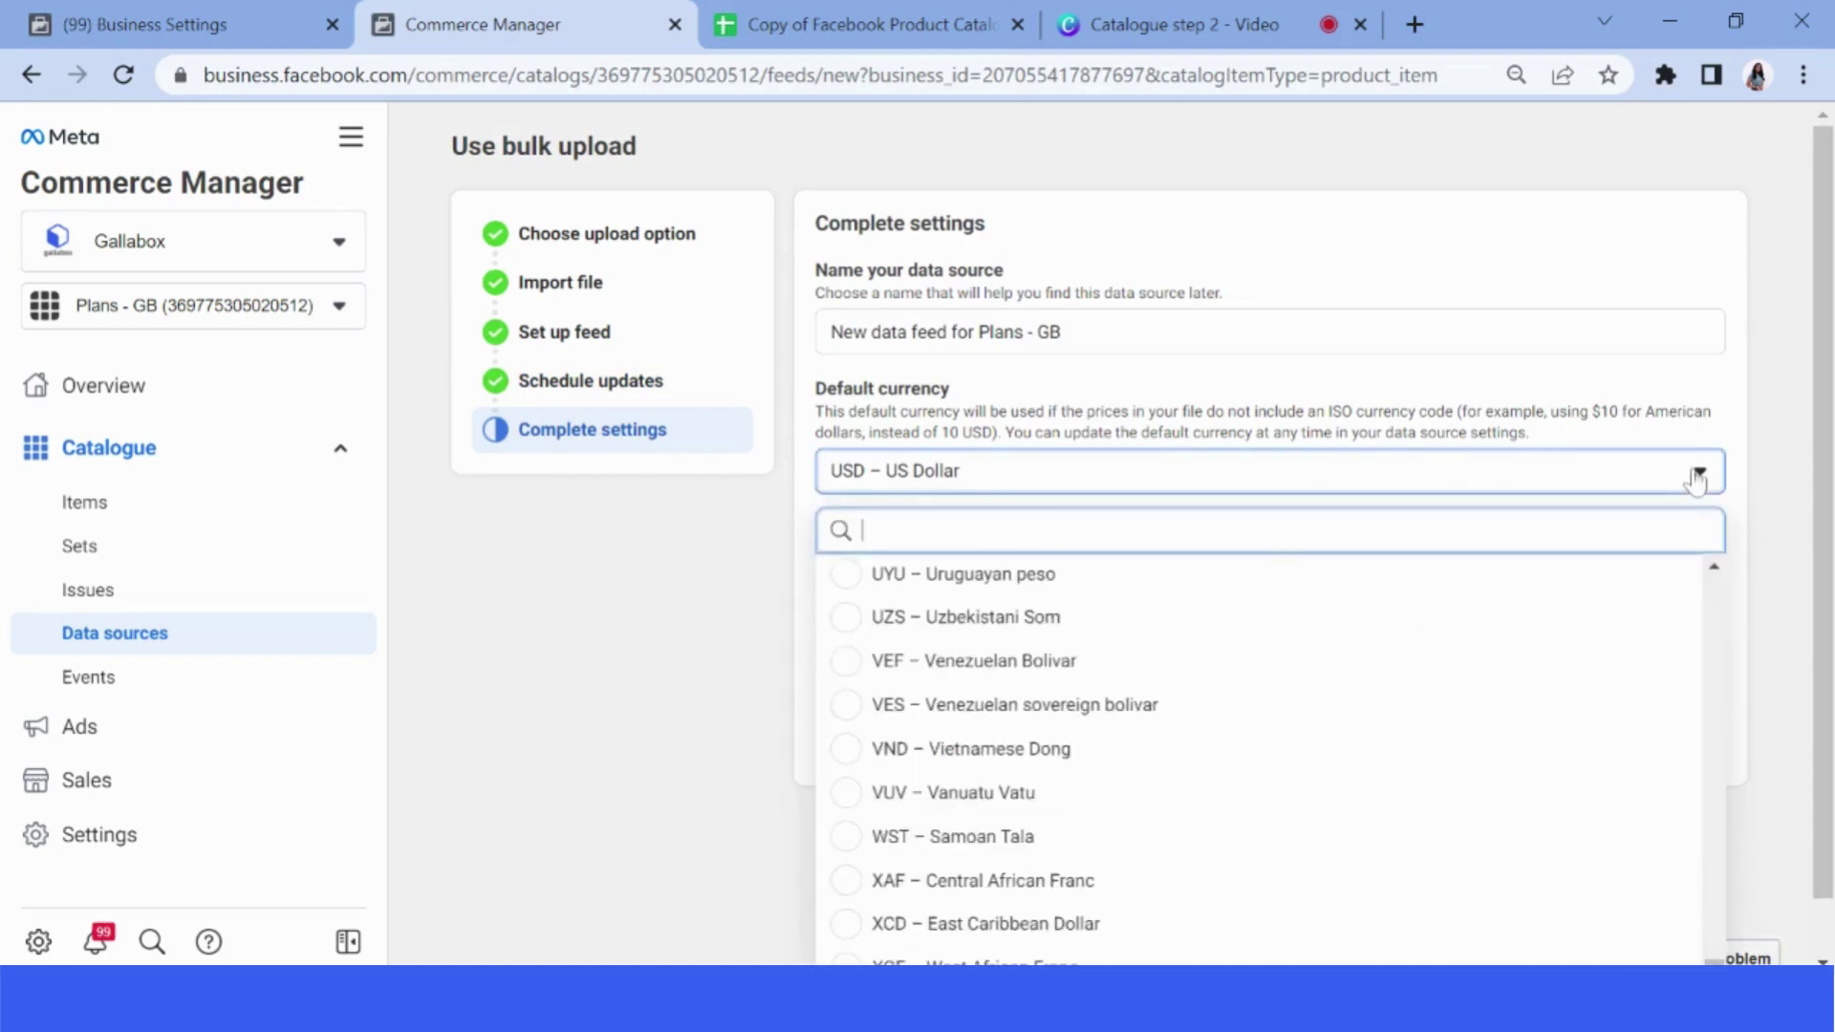
pyautogui.write('inr')
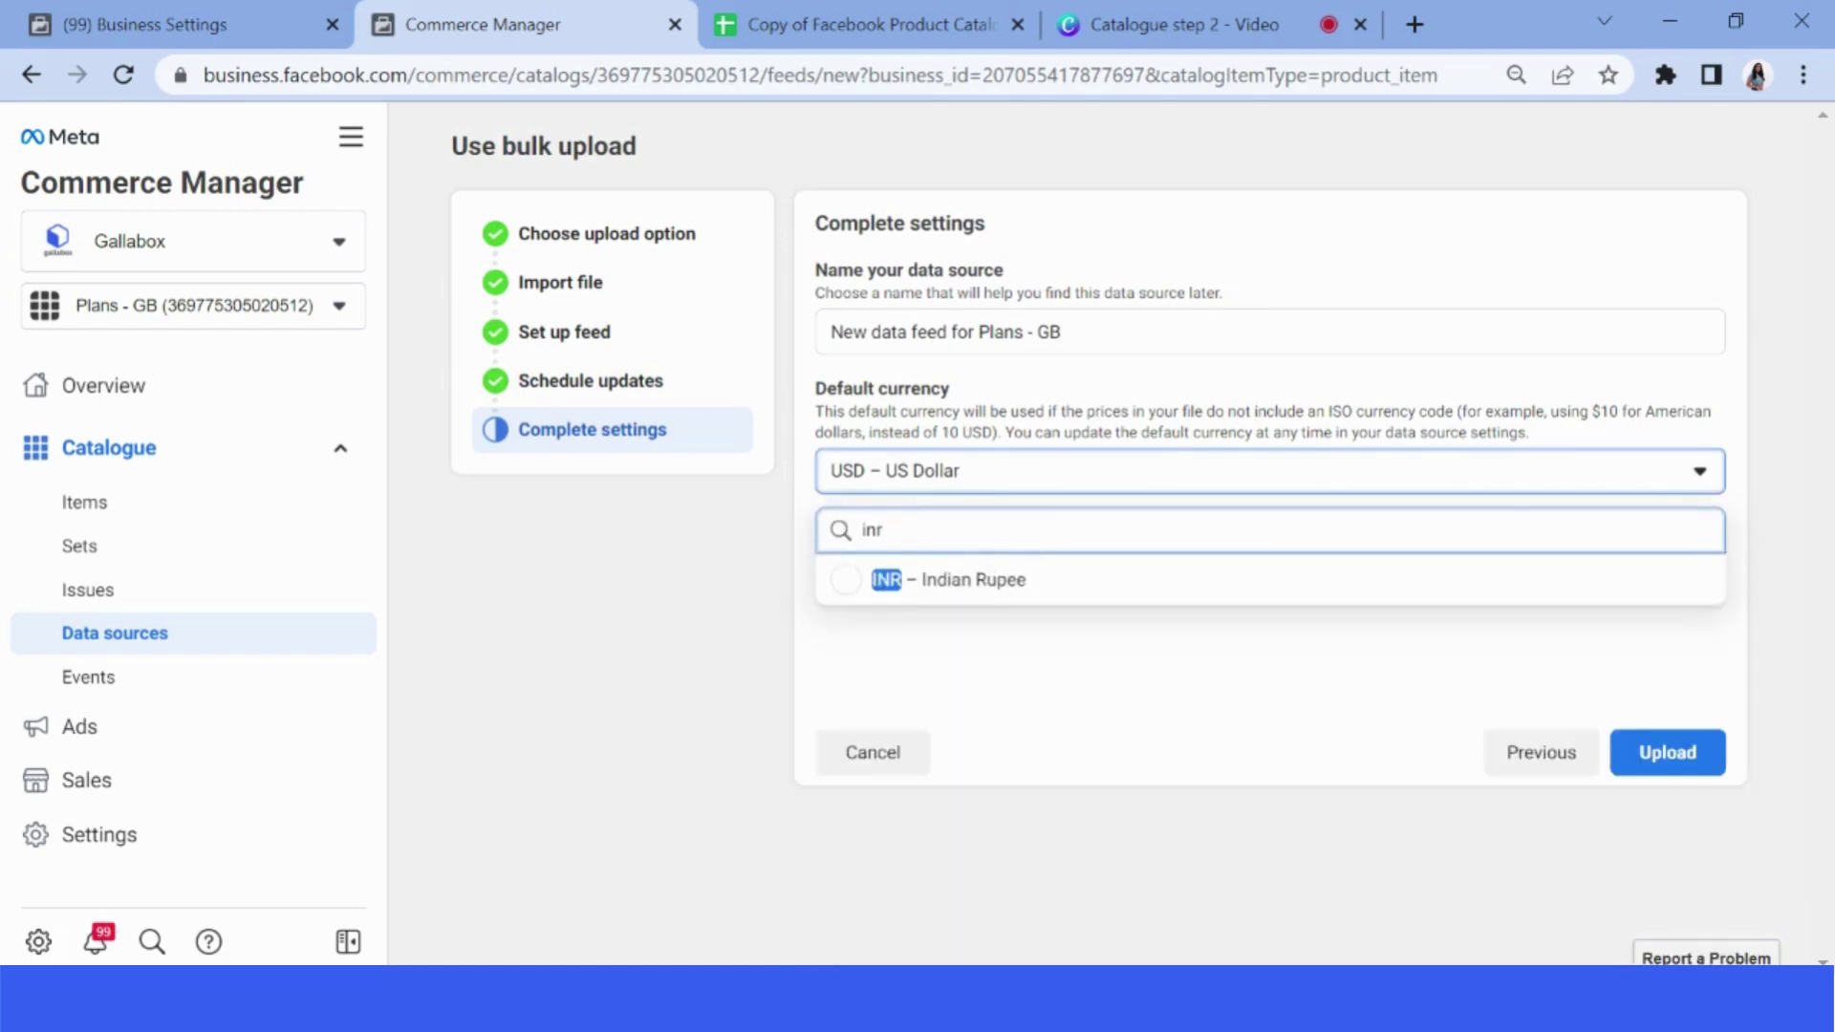
pyautogui.click(1369, 580)
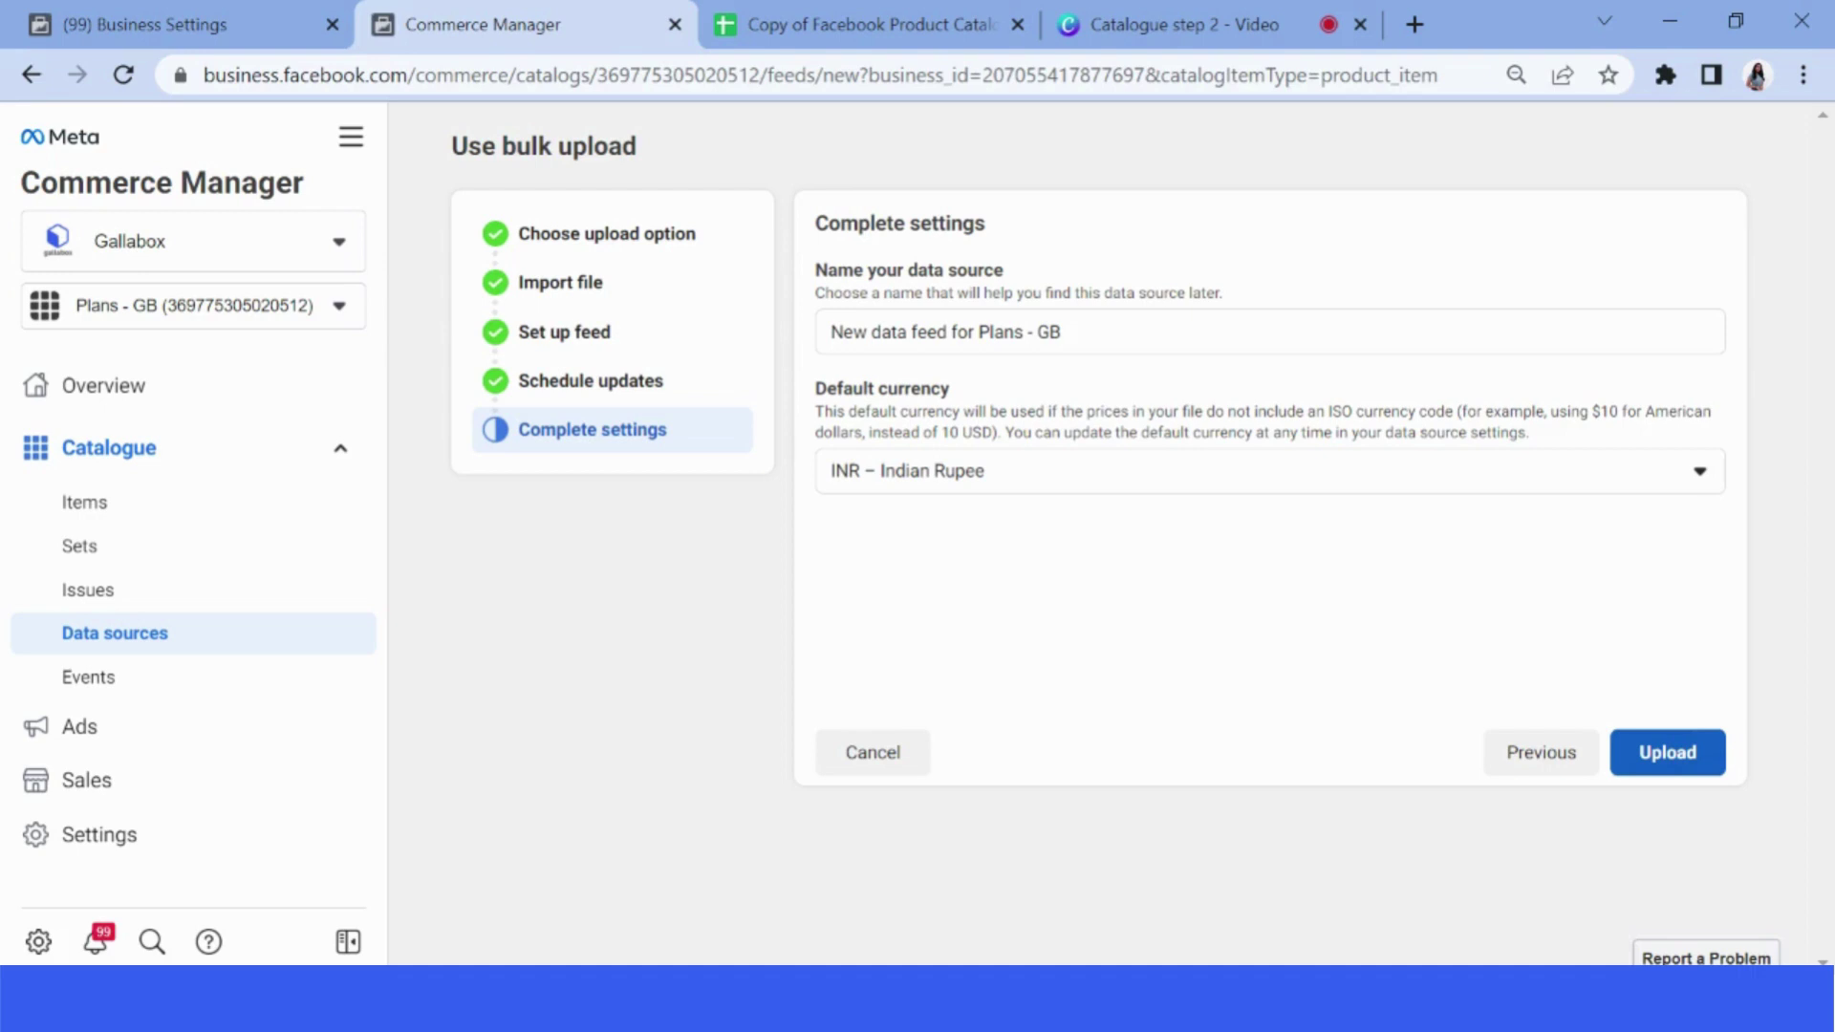
pyautogui.click(1670, 753)
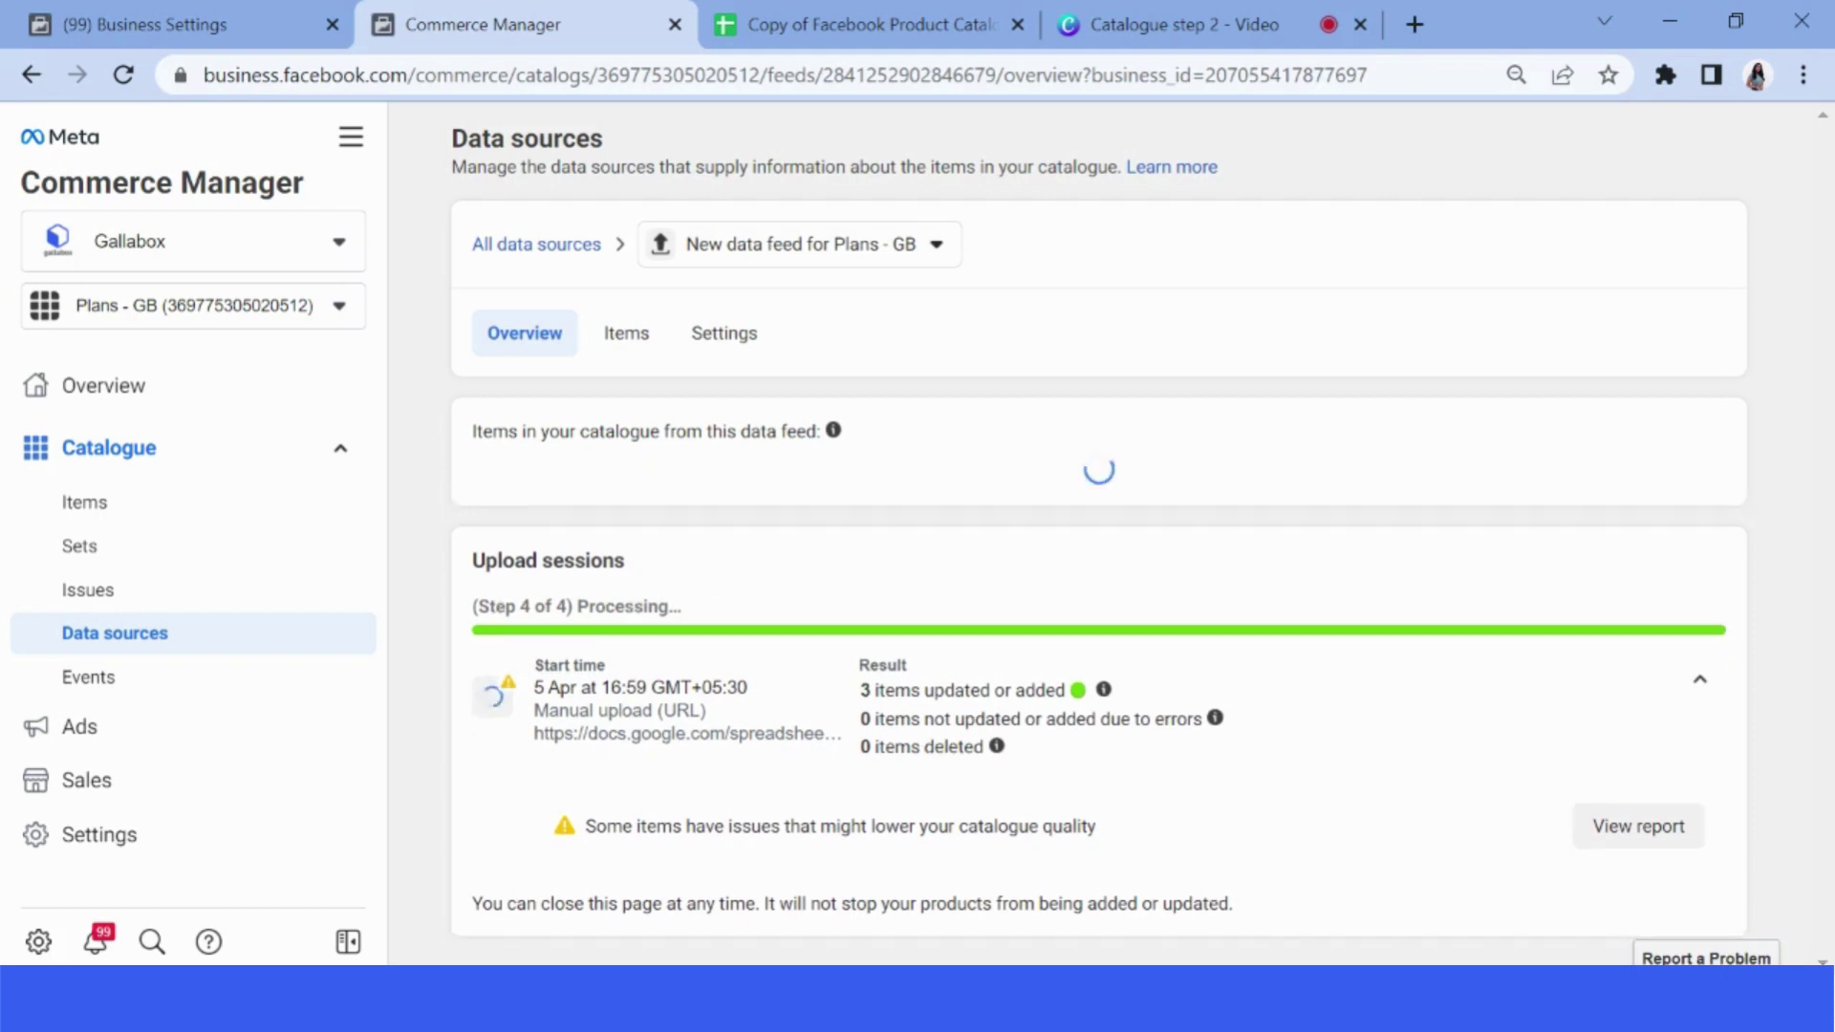
pyautogui.scroll(-1, 1786, 648)
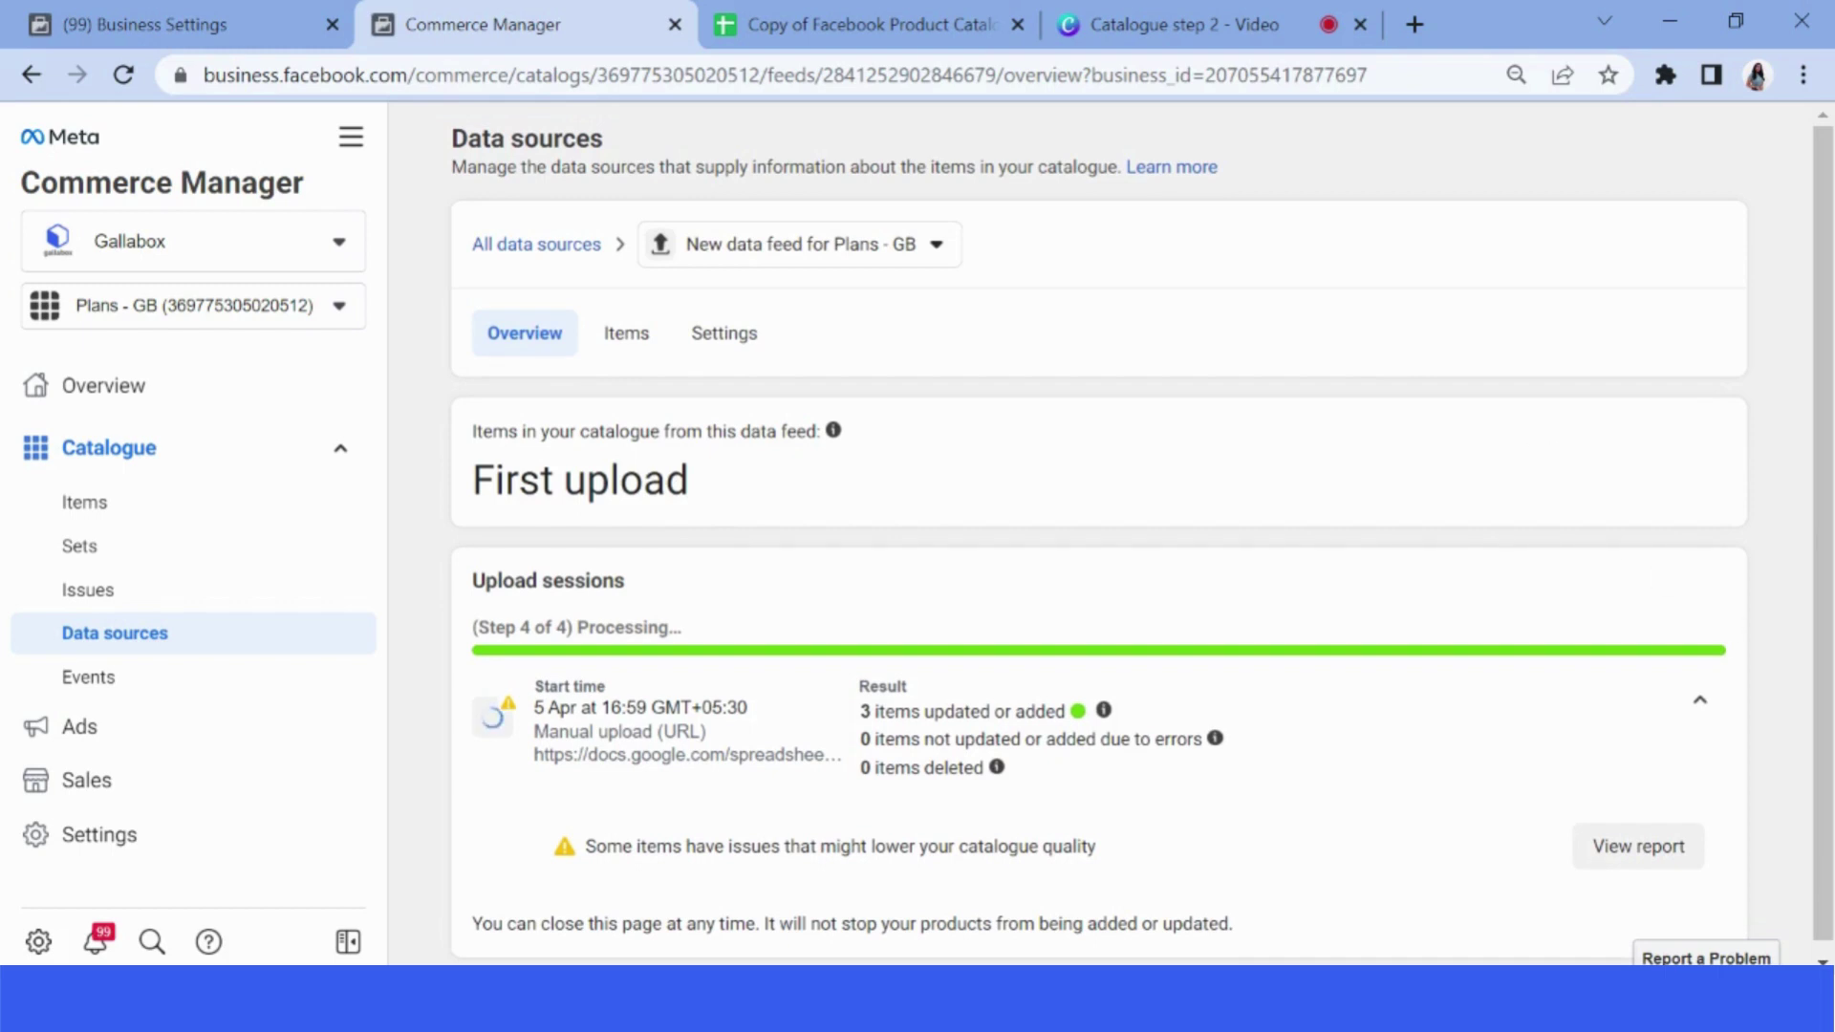
pyautogui.scroll(-1, 1785, 648)
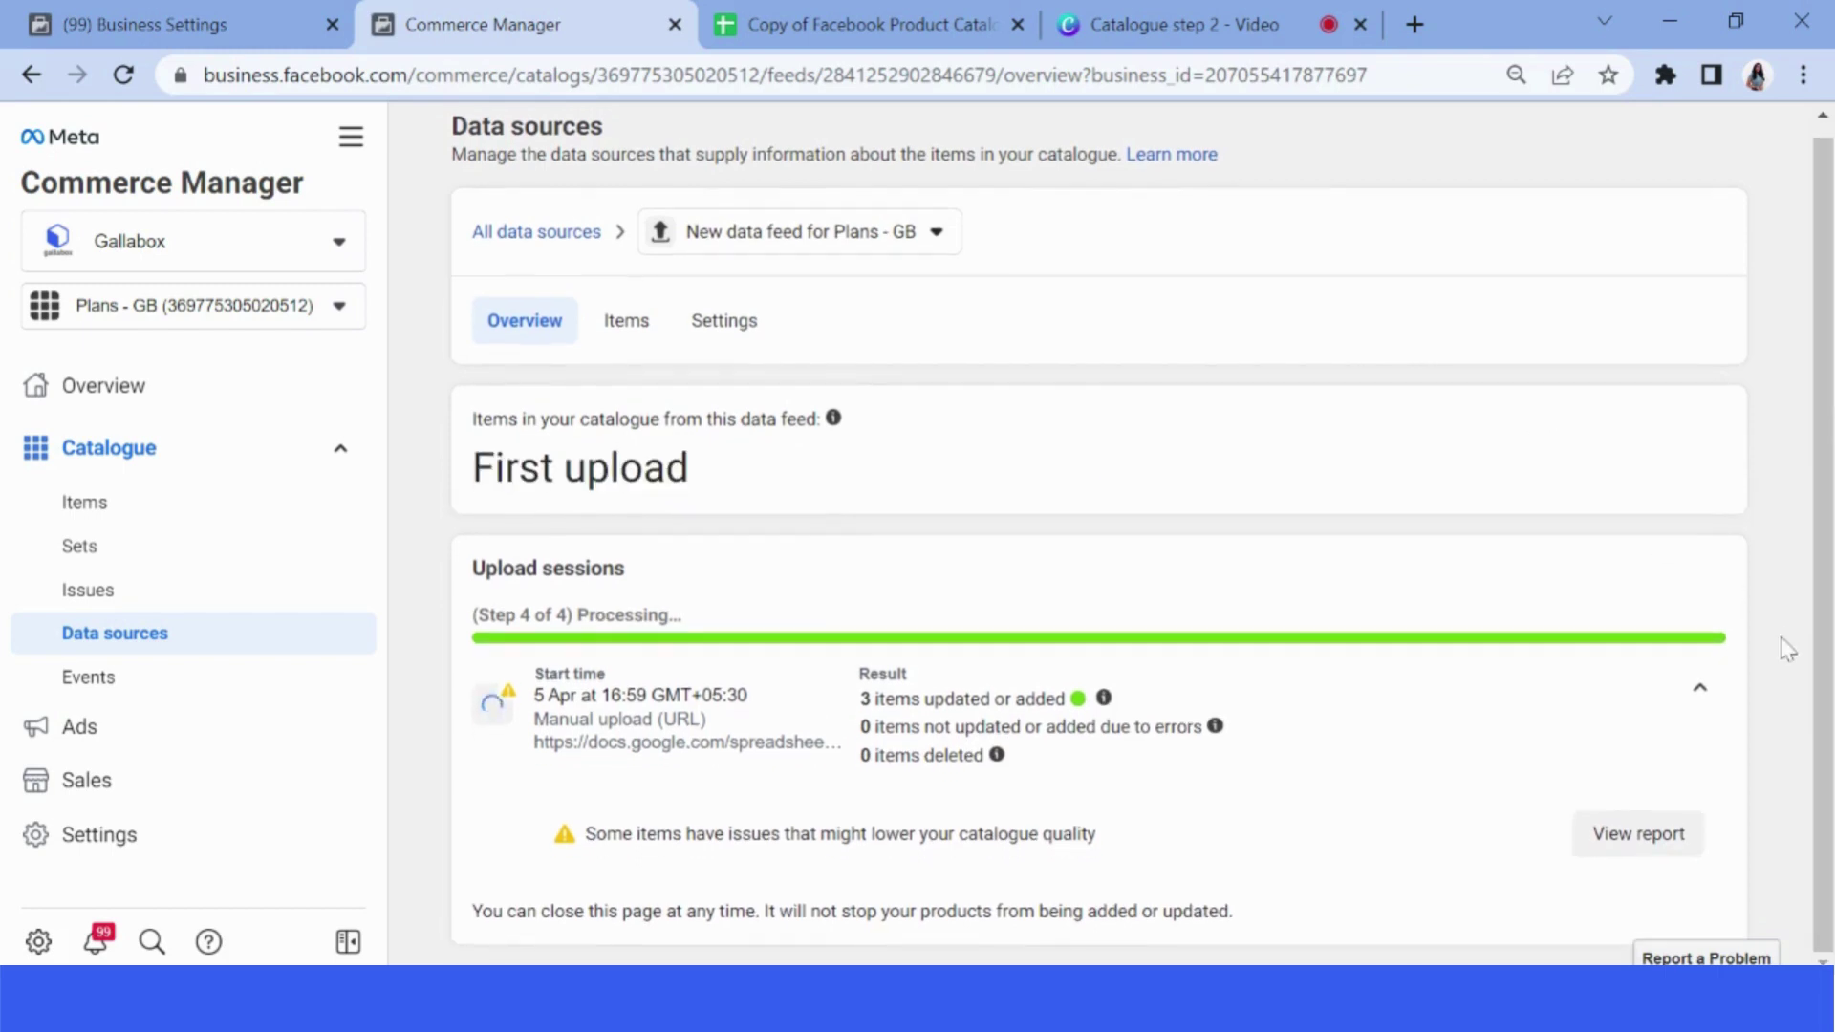